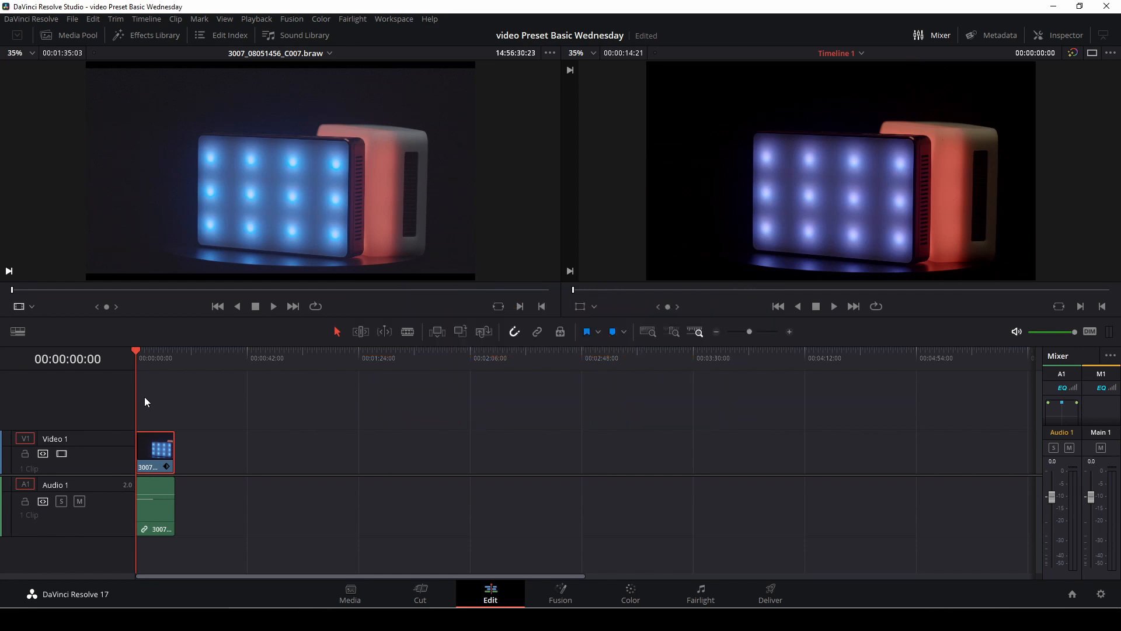
Step: Play the timeline to 00:00:01:15 and place a basic Text title above the clip on a new video track
key("space")
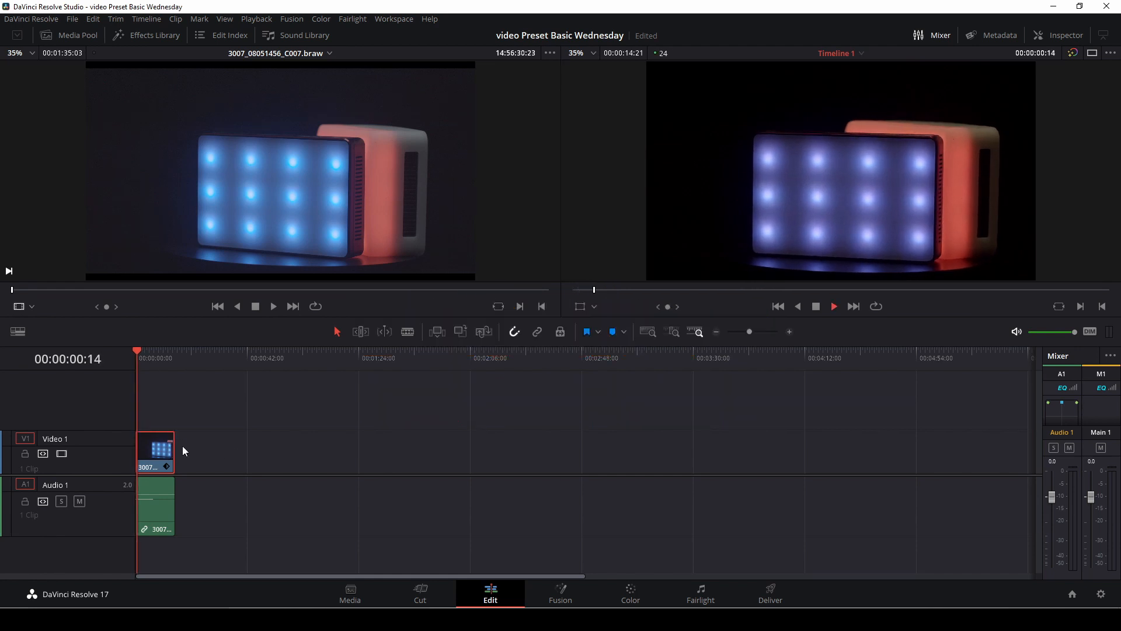
key("space")
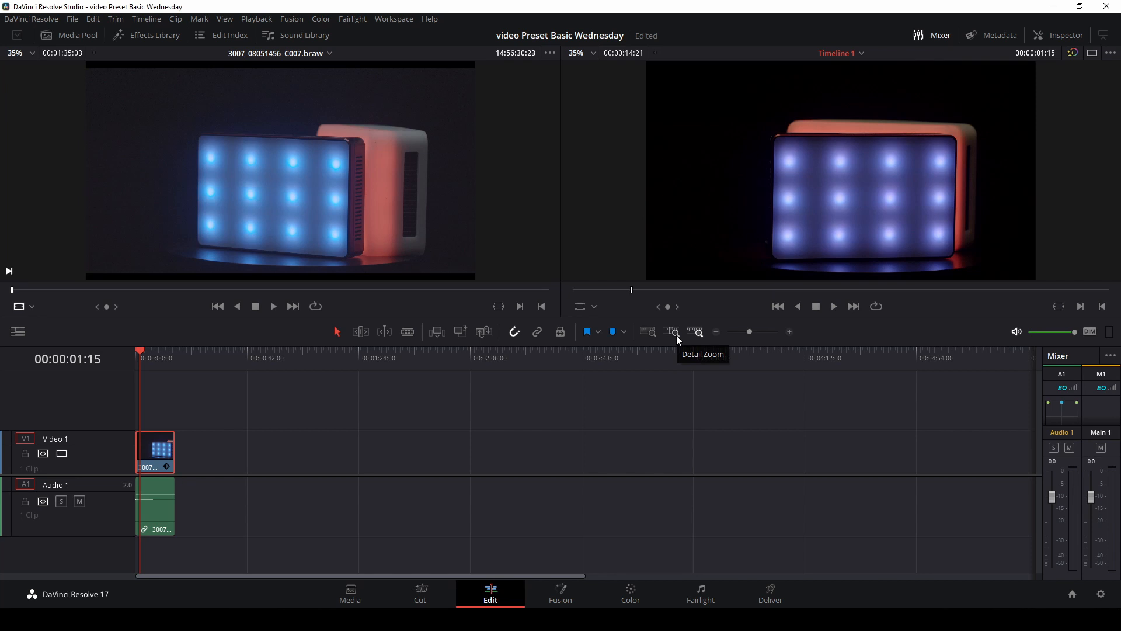
left_click(146, 35)
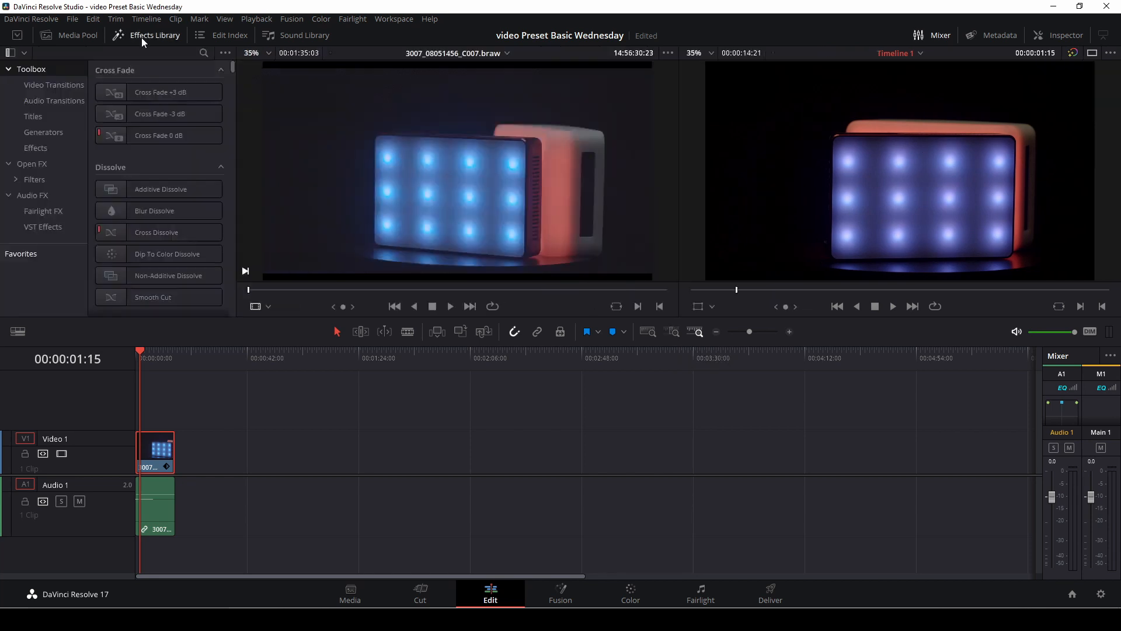
left_click(38, 117)
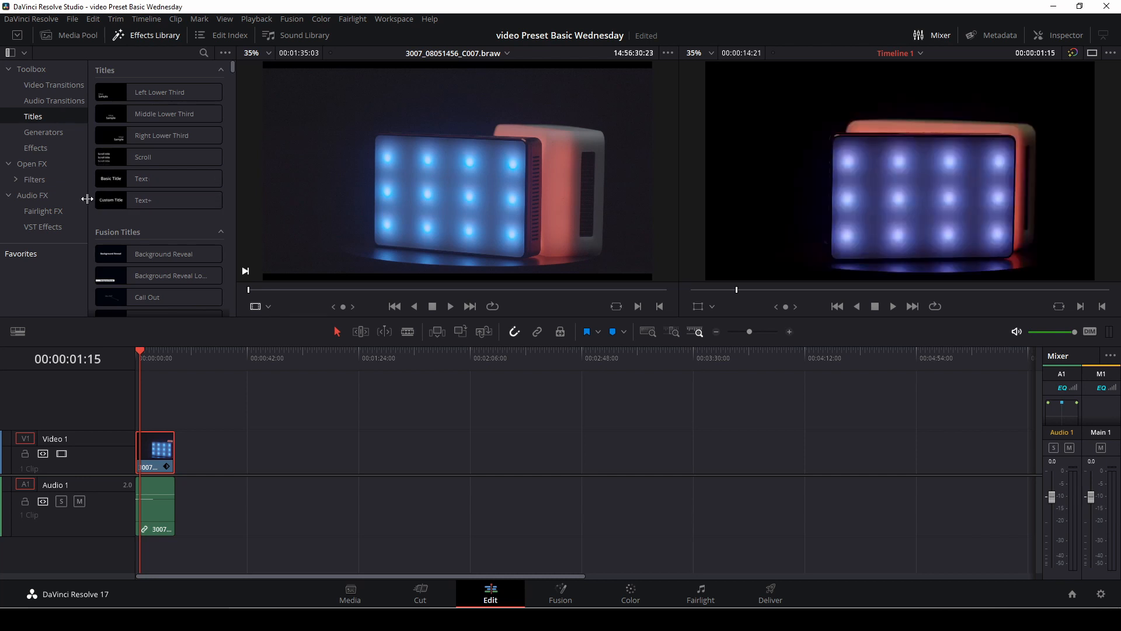
left_click(131, 177)
left_click_drag(138, 178, 146, 395)
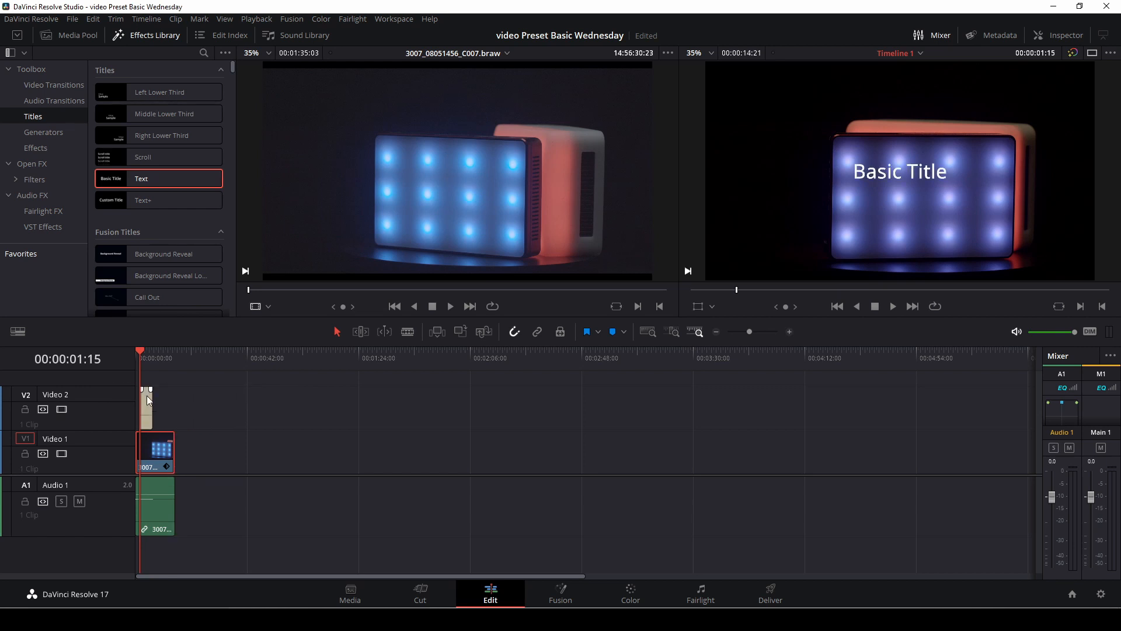
Step: Replace the title clip's default text with "RGB"
left_click(147, 409)
left_click(145, 406)
left_click(1062, 35)
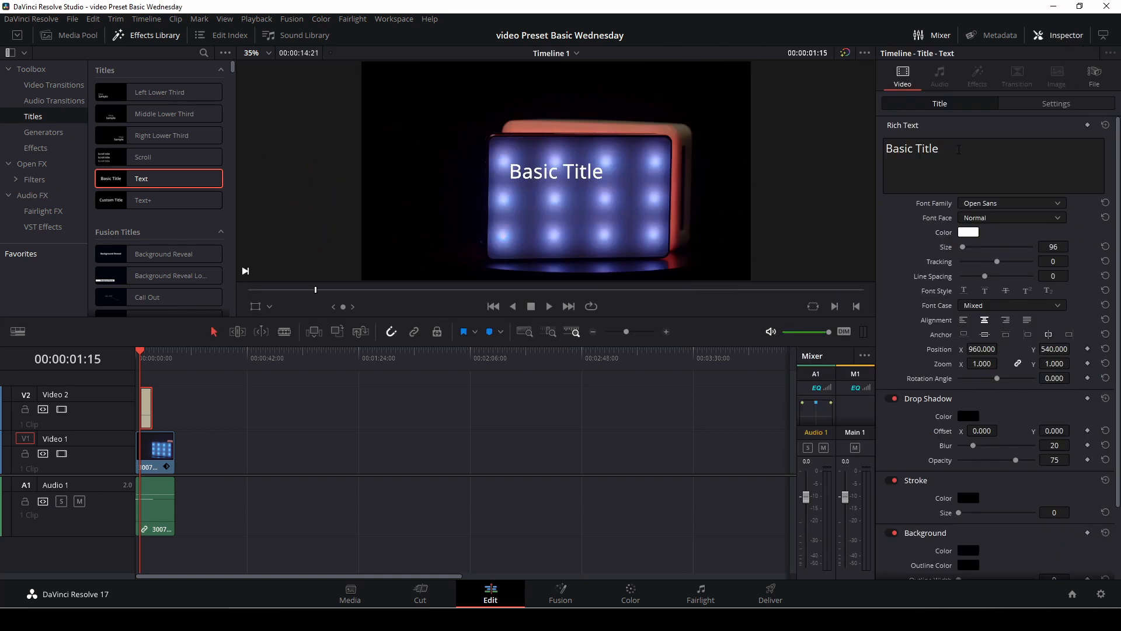
left_click(959, 150)
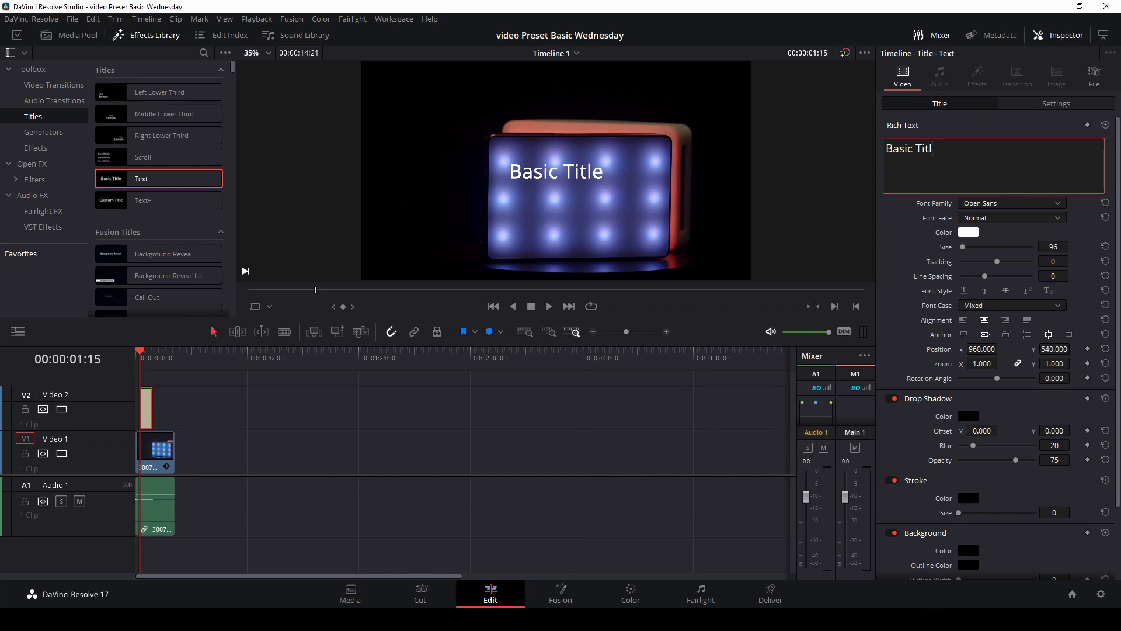
key("BackSpace")
key("BackSpace")
key("BackSpace")
key("BackSpace")
key("BackSpace")
key("BackSpace")
key("BackSpace")
key("BackSpace")
key("BackSpace")
key("BackSpace")
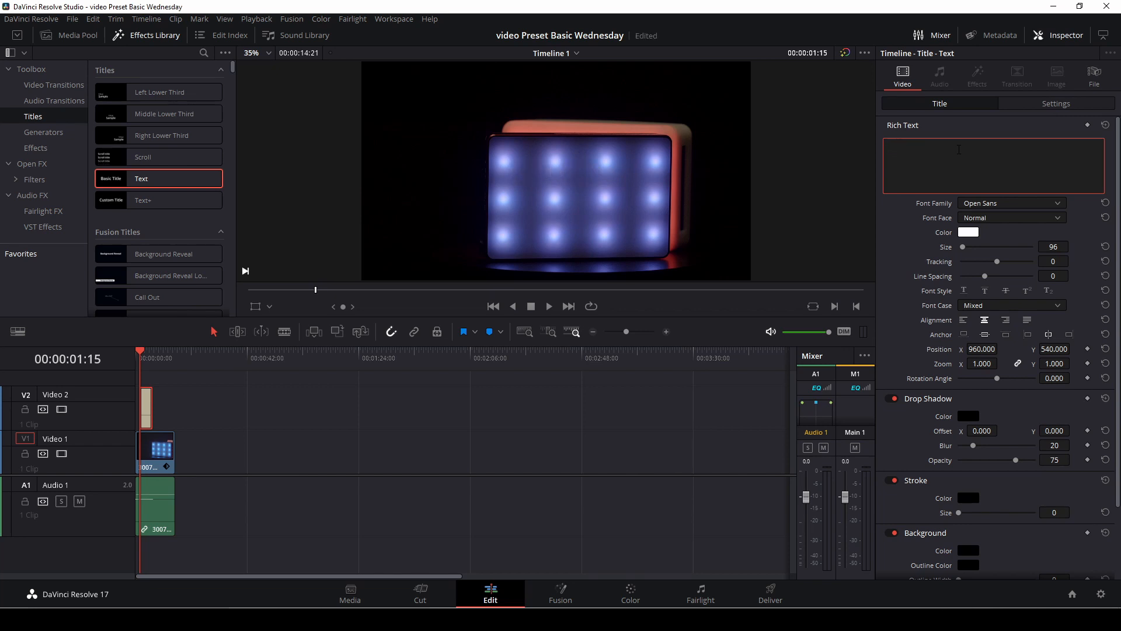
type("RGB")
Step: Set the RGB title's font to Tahoma Bold and its size to 211
left_click(1063, 202)
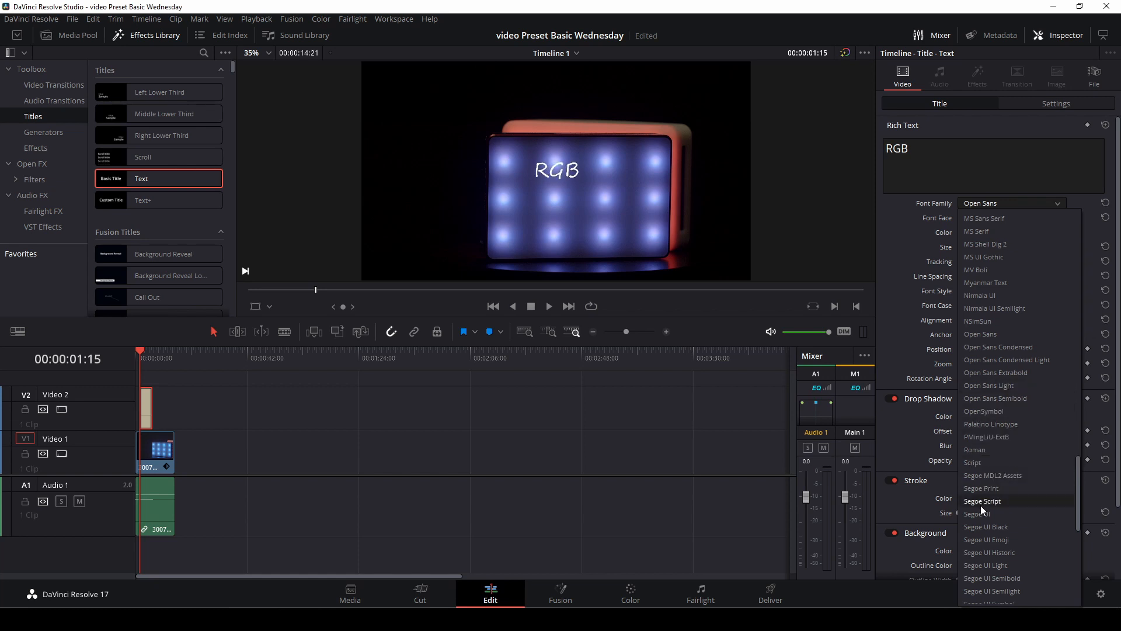
scroll(984, 520, "down", 2)
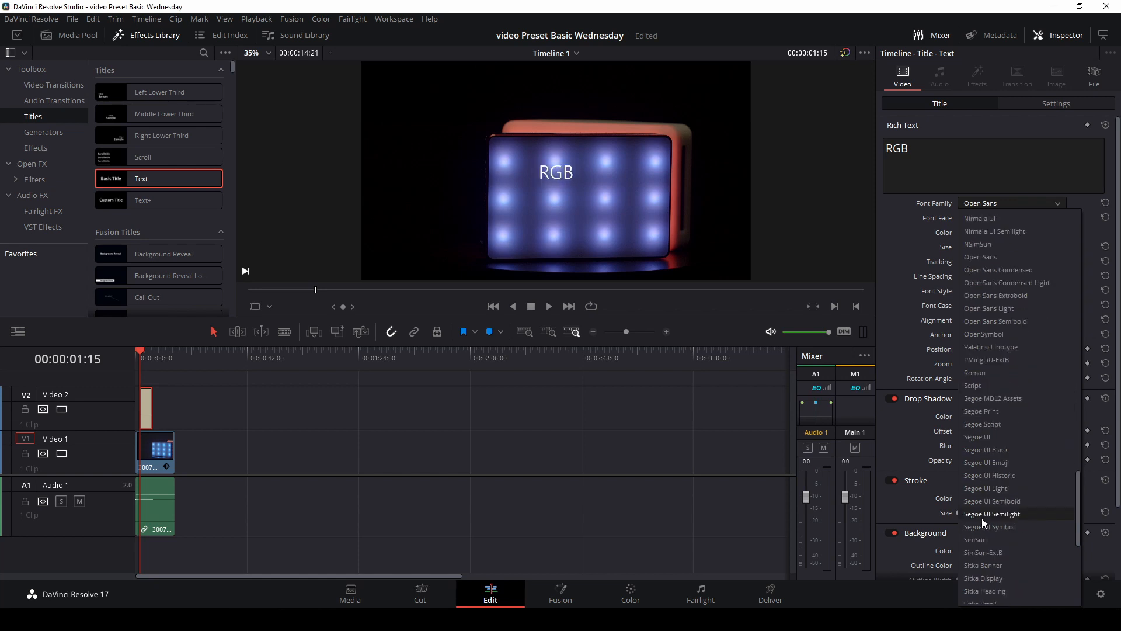
scroll(986, 542, "down", 4)
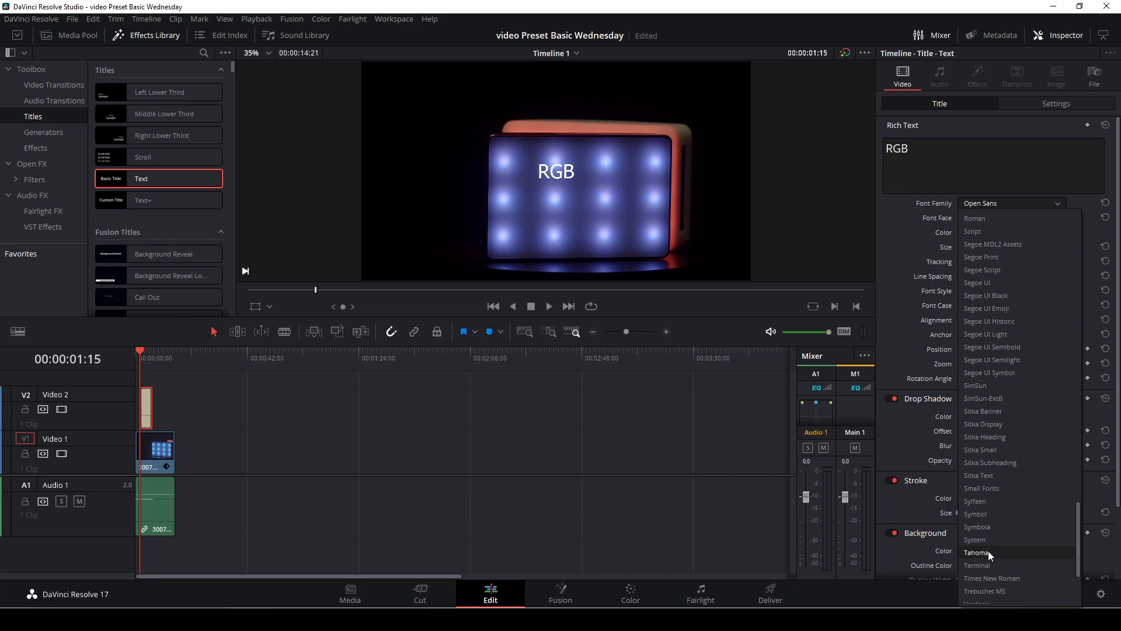
left_click(988, 551)
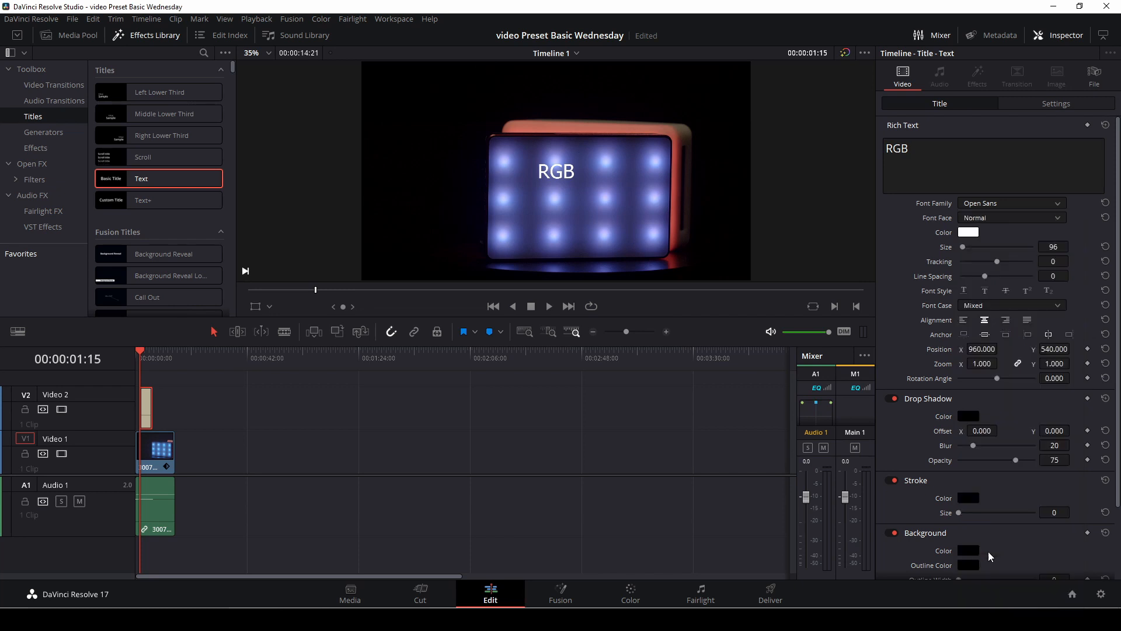
left_click(979, 216)
left_click(980, 243)
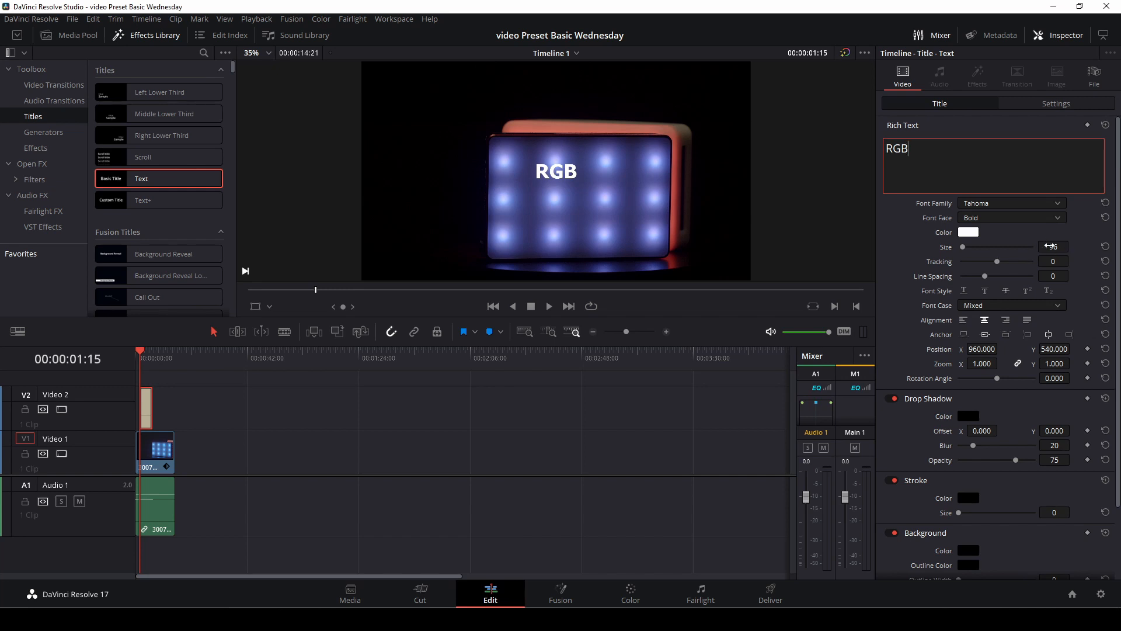
left_click_drag(1053, 247, 1095, 247)
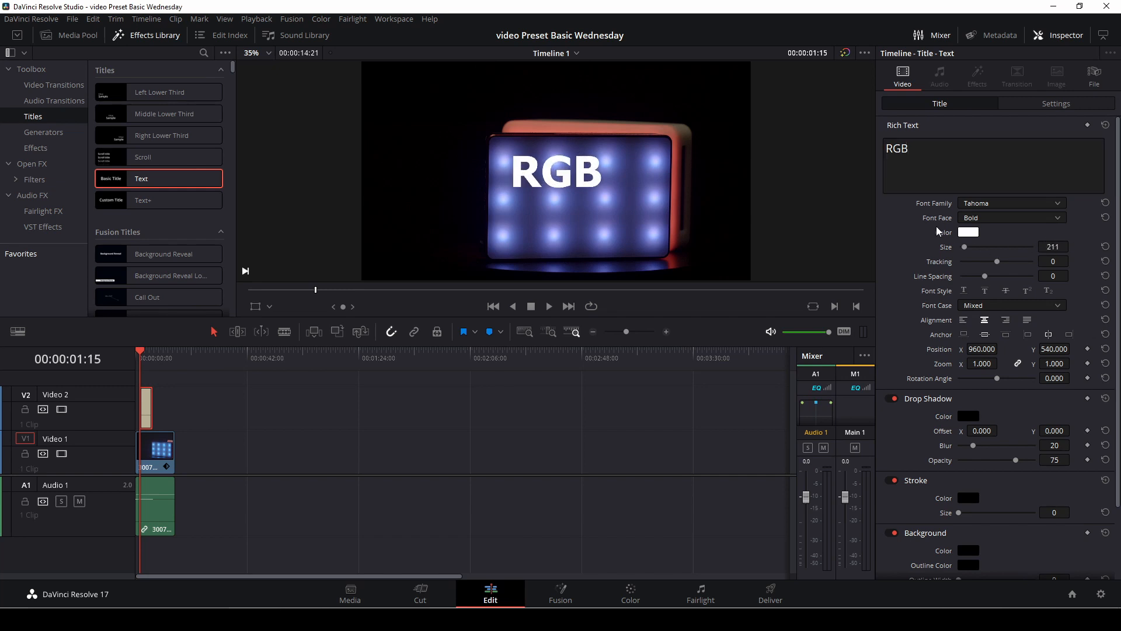
Step: Colour the RGB text light green and set its size to 434, tracking to -27 and line spacing to -26
left_click(969, 232)
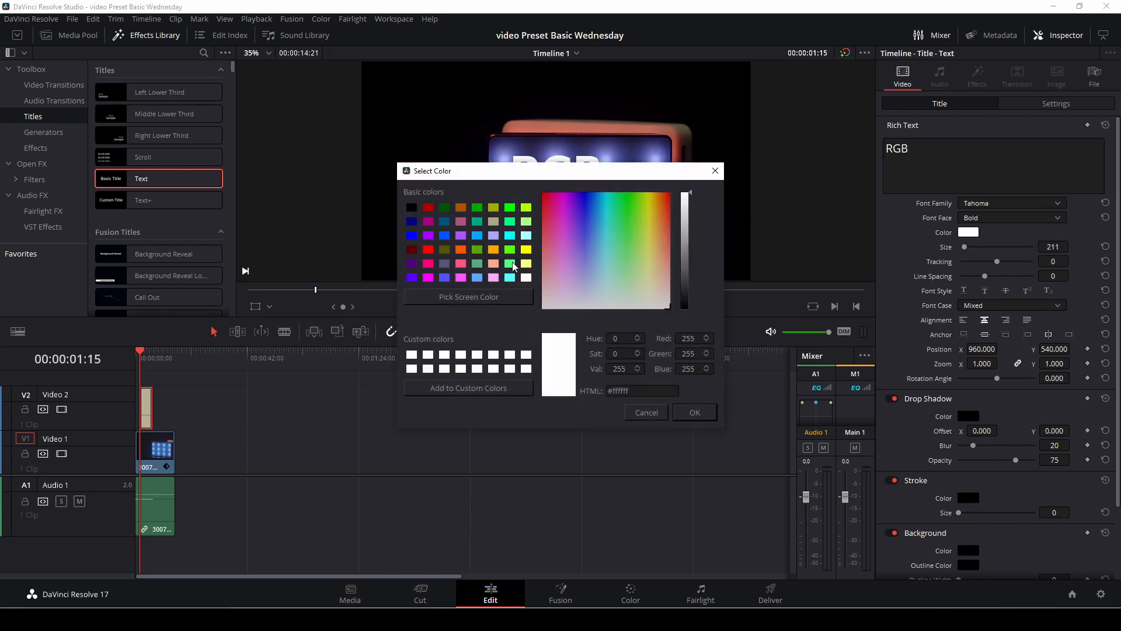
left_click(513, 264)
left_click(698, 412)
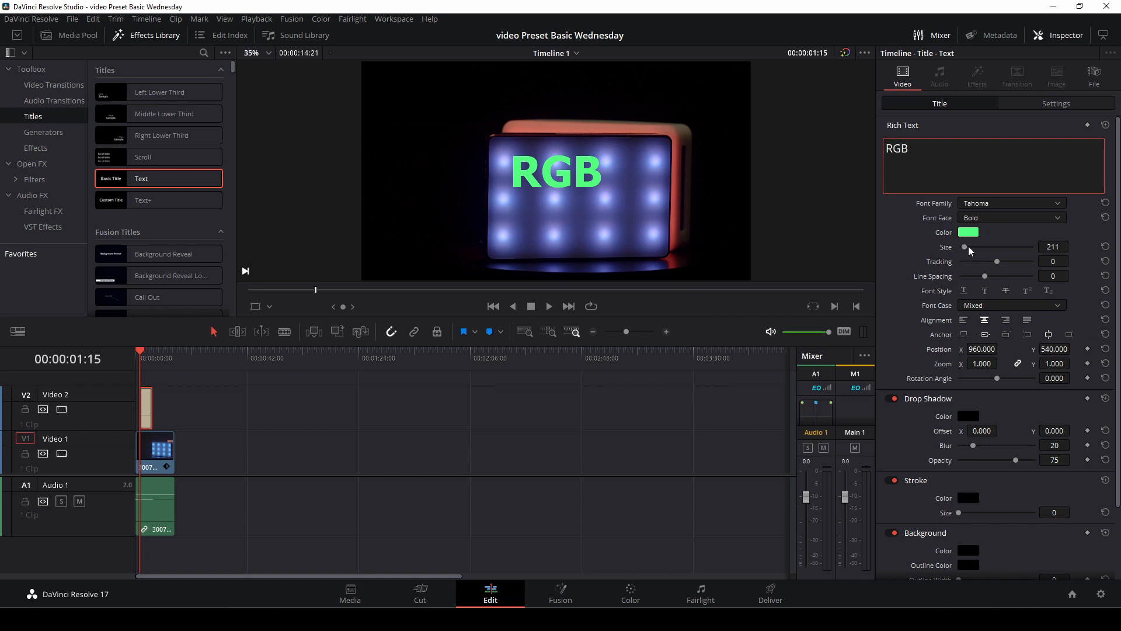
left_click_drag(965, 247, 984, 284)
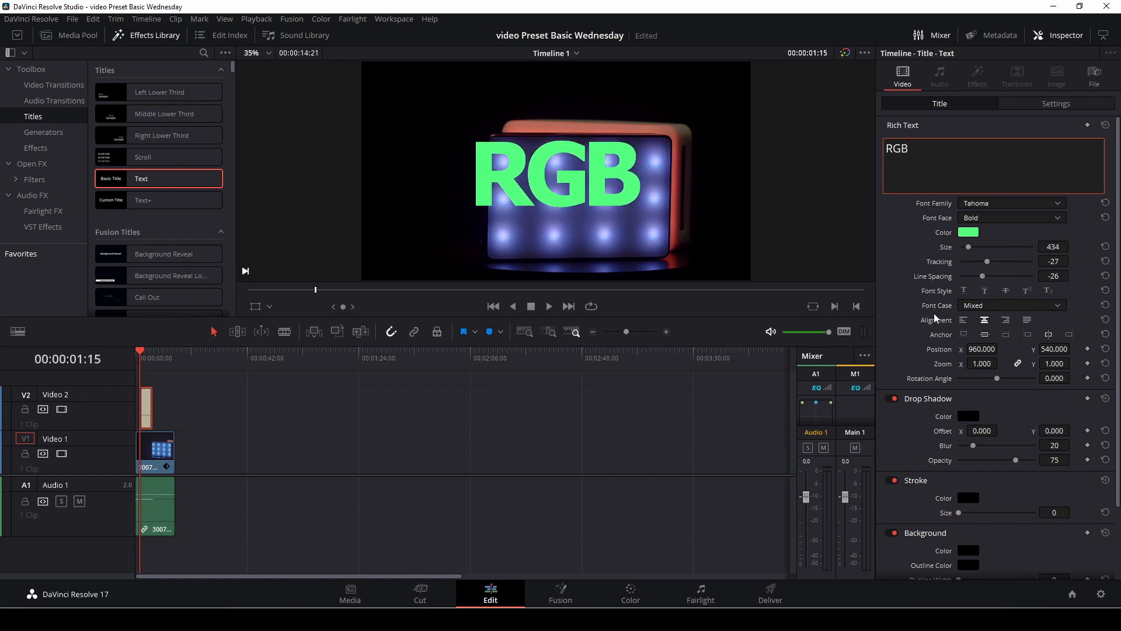
Step: Try the underline, strikethrough and superscript font styles on the RGB text, switching each one off again
left_click(964, 292)
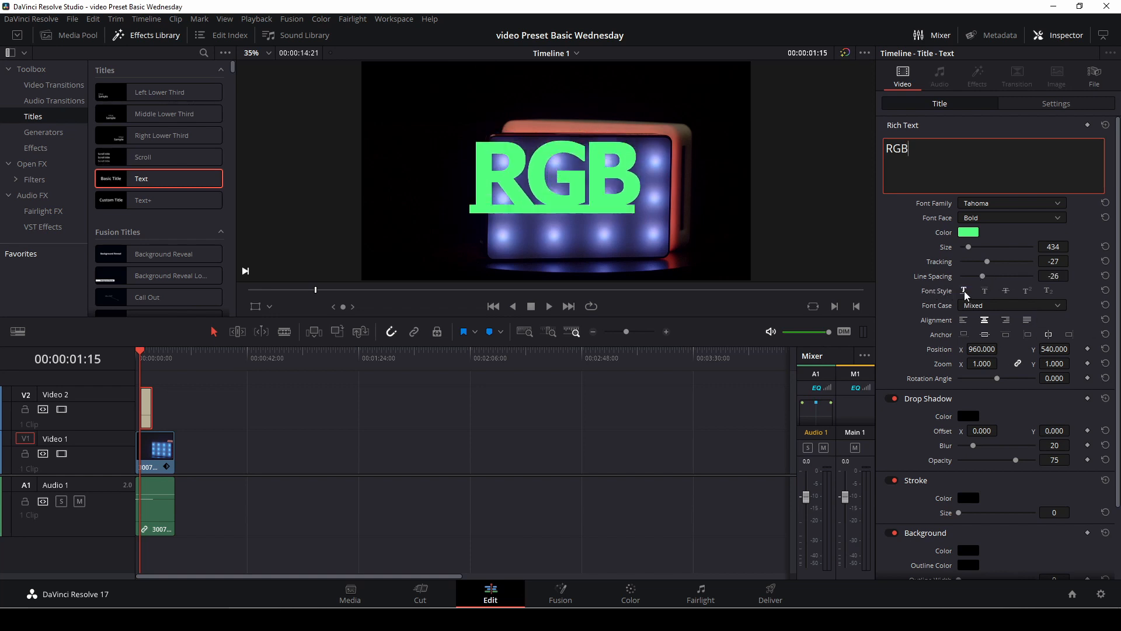
left_click(964, 291)
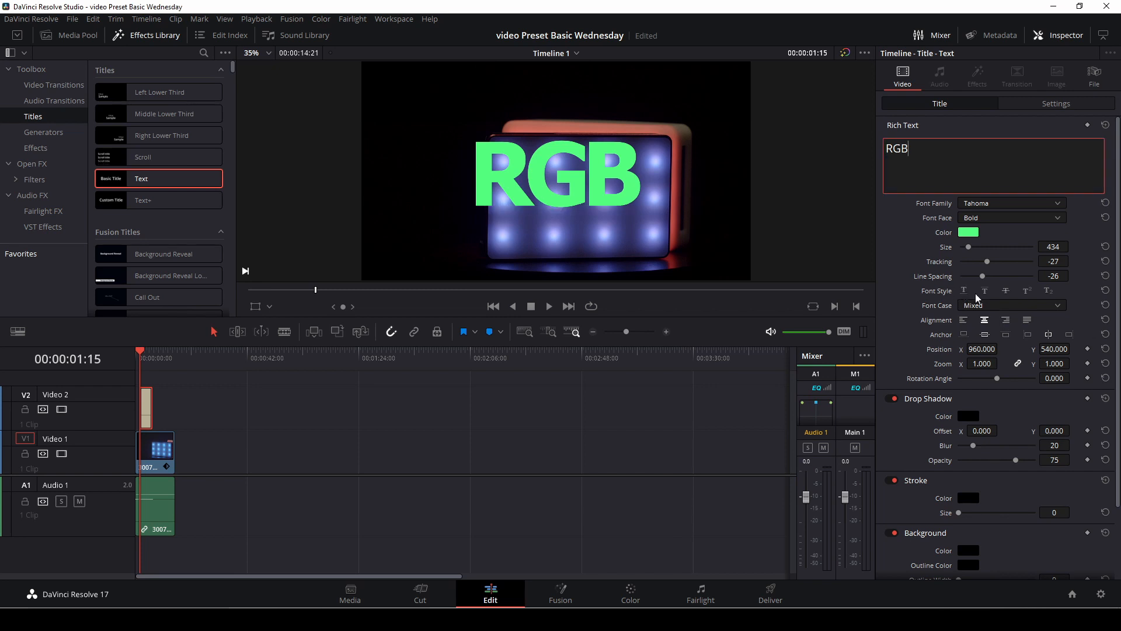
left_click(1006, 291)
left_click(1006, 292)
left_click(1028, 292)
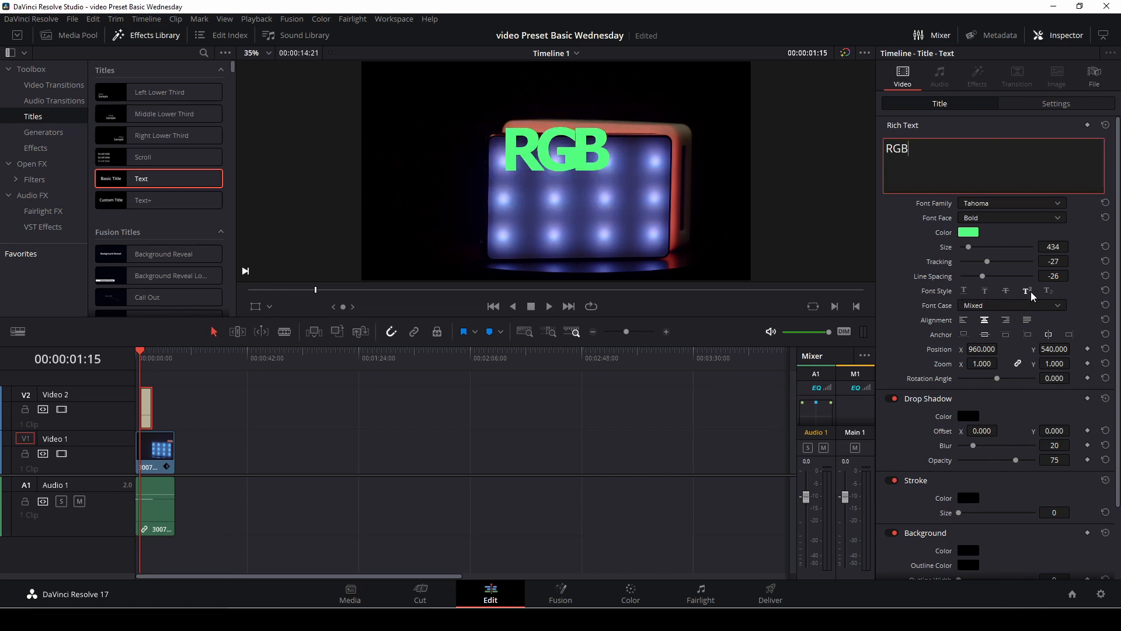
left_click(1030, 294)
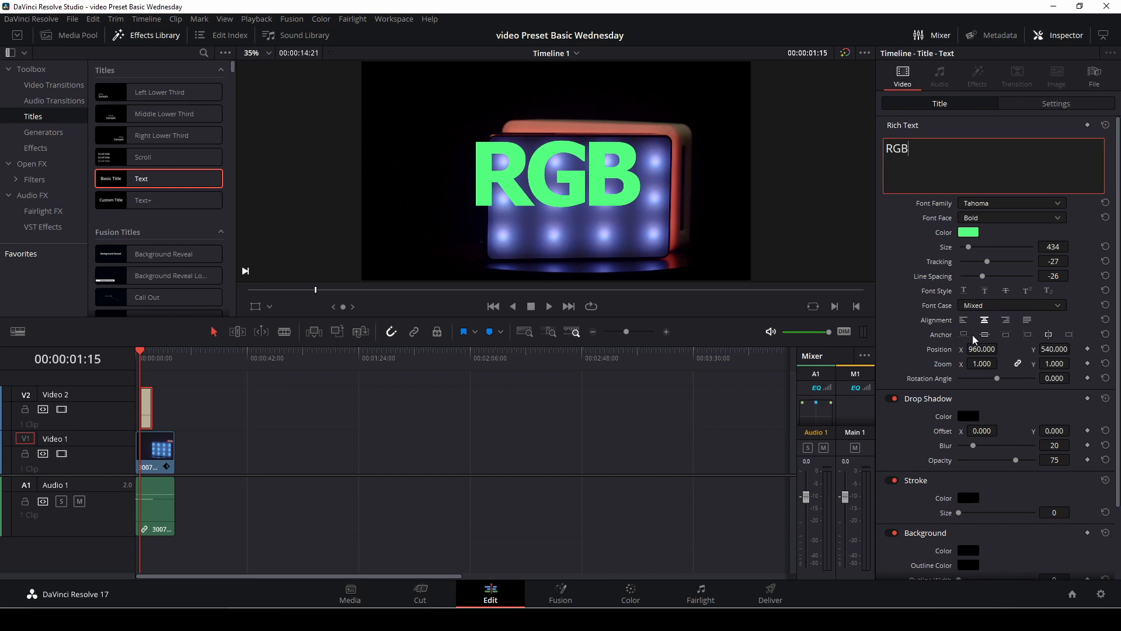
Step: Set the title's X position to 1086 and nudge it slightly right and down using the viewer's transform overlay
left_click_drag(990, 349, 1001, 348)
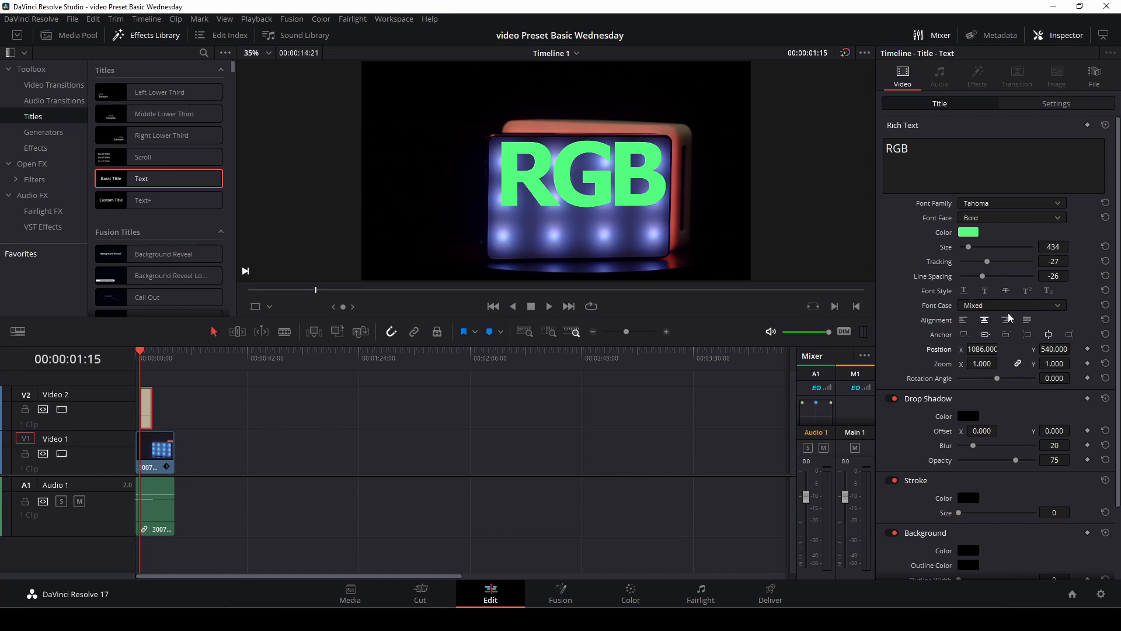
left_click(255, 308)
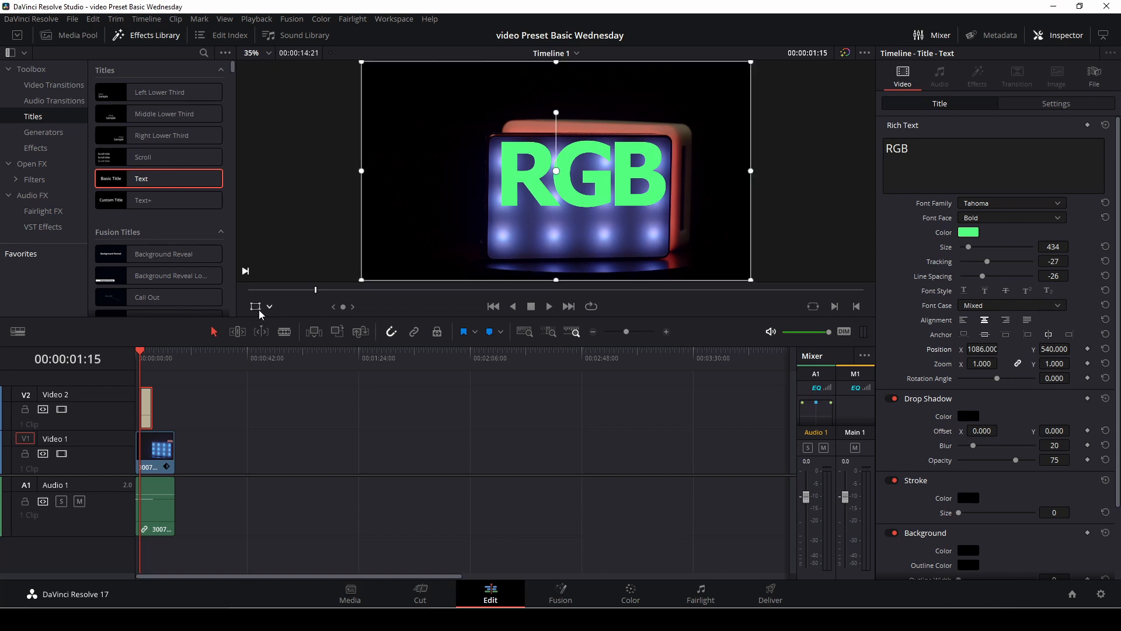
mouse_move(513, 220)
left_mouse_down()
mouse_move(461, 247)
mouse_move(558, 172)
mouse_move(475, 239)
mouse_move(600, 257)
mouse_move(528, 223)
mouse_move(539, 243)
mouse_move(522, 239)
left_mouse_up()
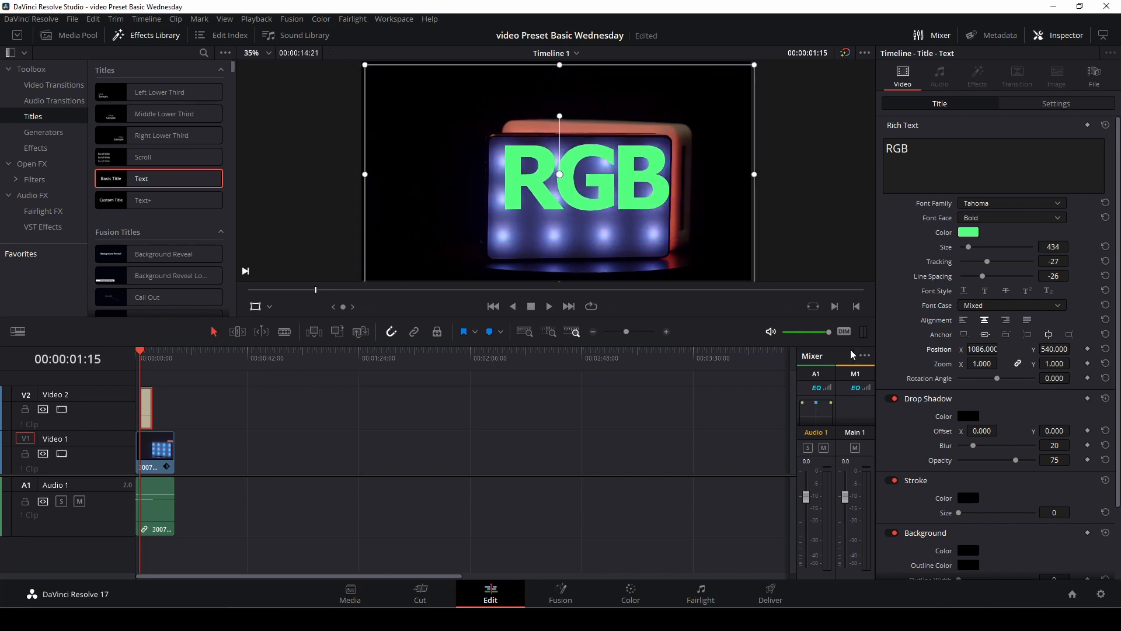
left_click(255, 307)
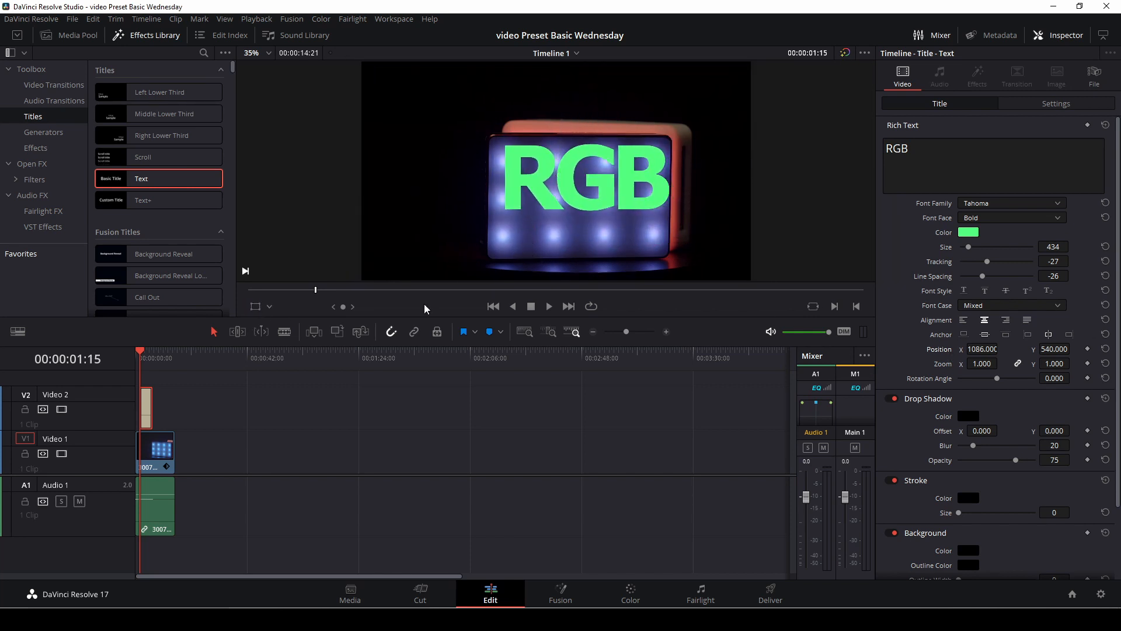
Step: Give the title a drop shadow with offset X 35 and Y -21, blur 41 and opacity 63, keeping the stroke size at 0
scroll(996, 352, "down", 3)
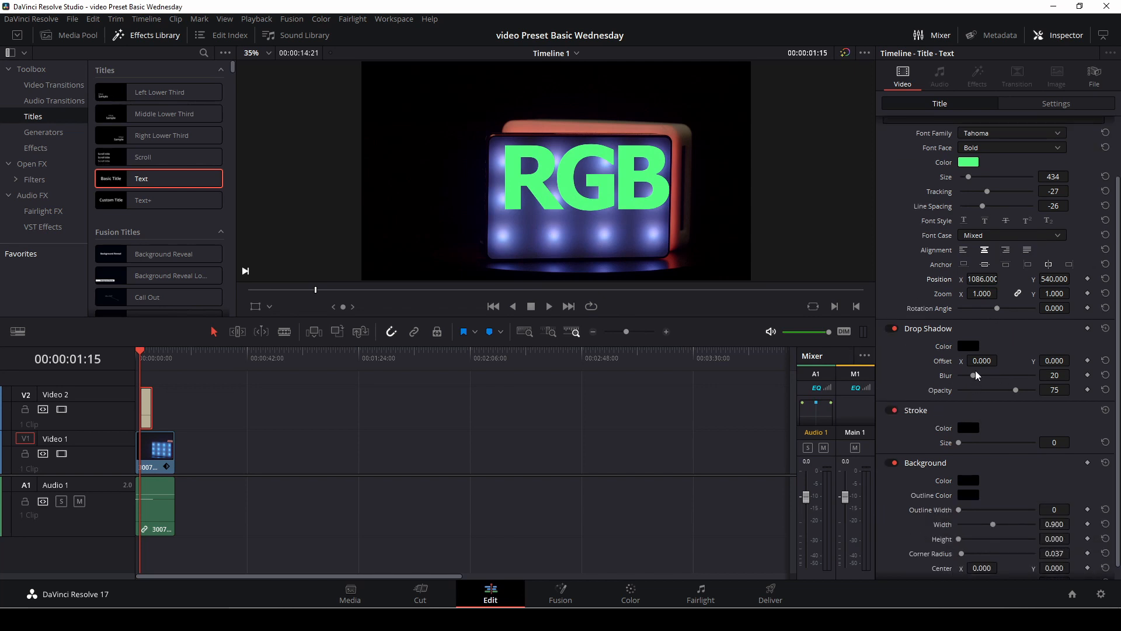
left_click_drag(982, 361, 1001, 360)
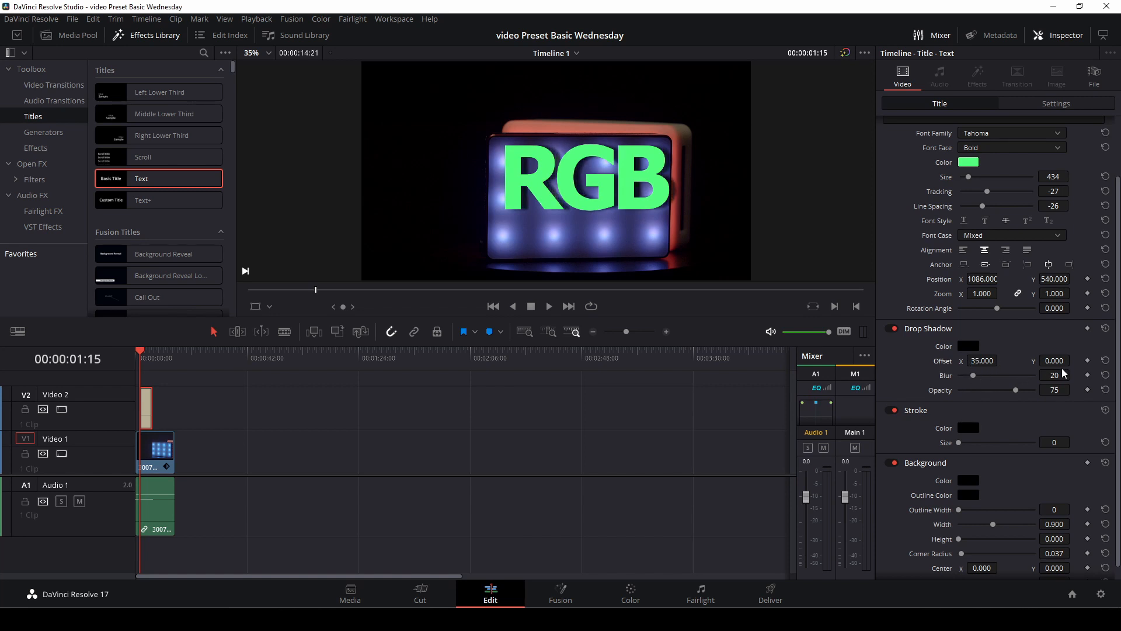
left_click_drag(1058, 362, 1074, 359)
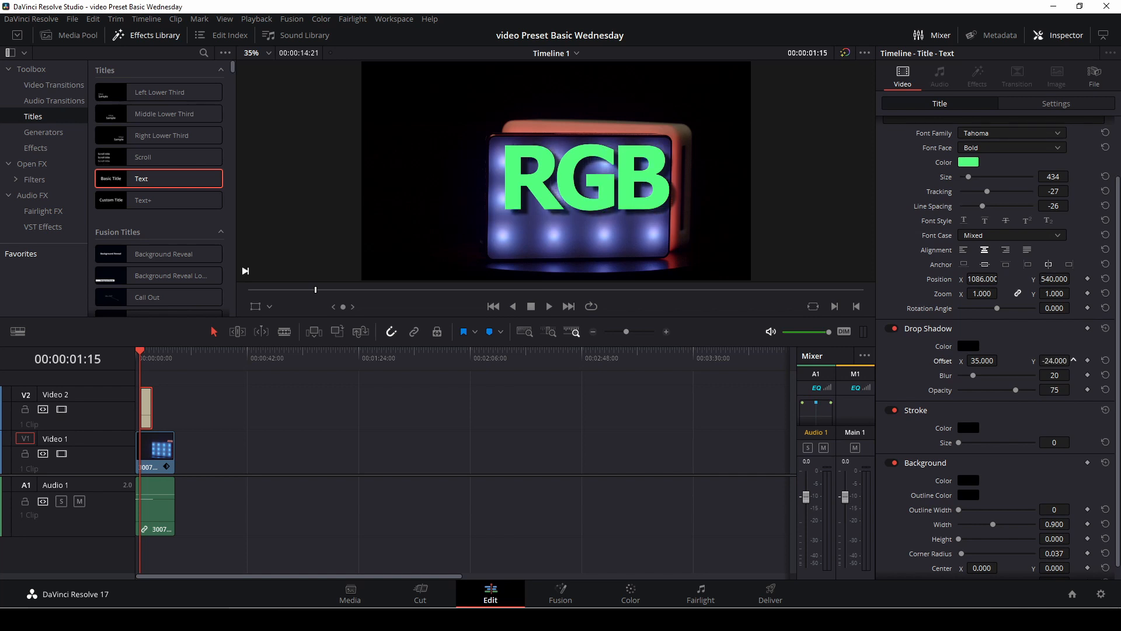
left_click_drag(972, 377, 1007, 396)
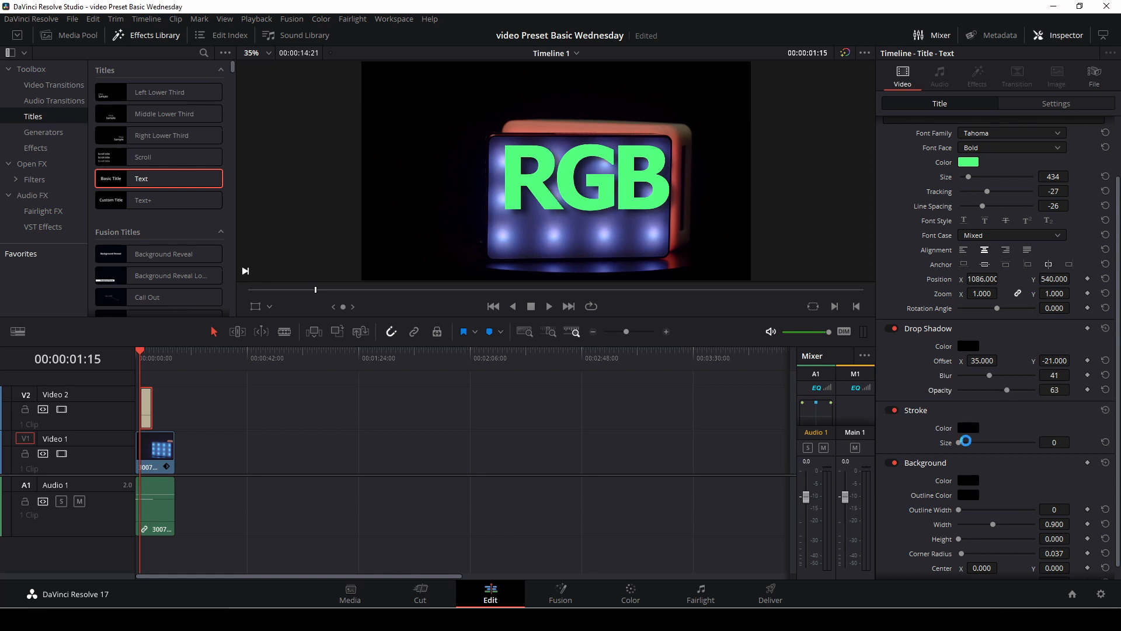
mouse_move(959, 446)
left_mouse_down()
mouse_move(1016, 444)
mouse_move(956, 447)
left_mouse_up()
Step: Set the title background's outline width to 8, width to 0.031 and center X to 56
scroll(967, 431, "down", 1)
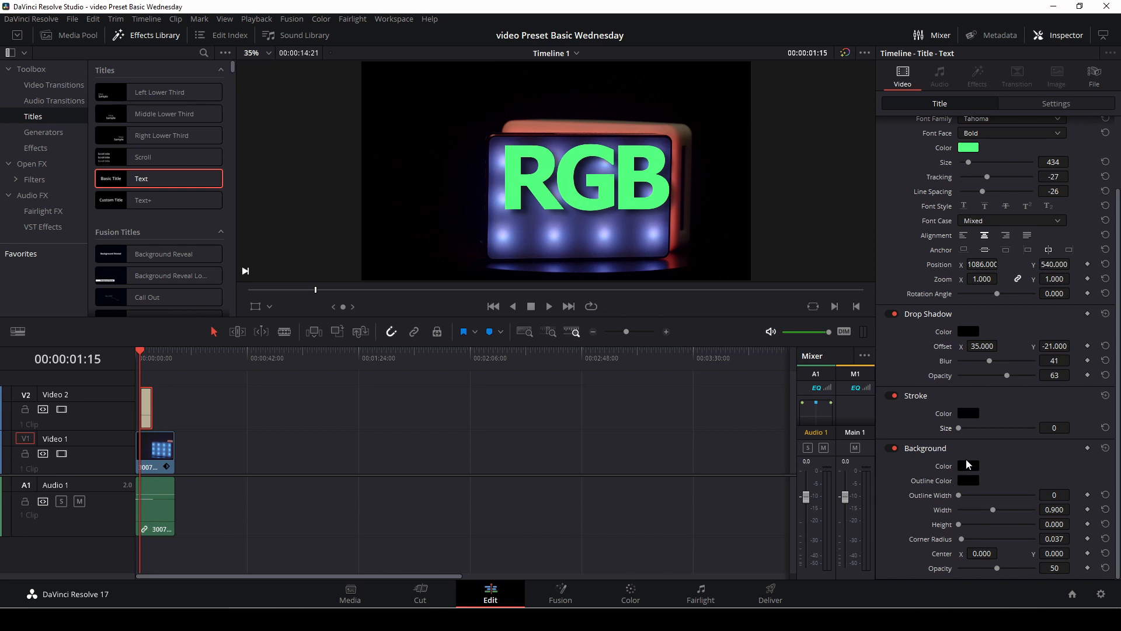
left_click_drag(959, 495, 996, 551)
left_click(960, 509)
Step: Set both the title background's fill colour and its outline colour to bright yellow
left_click(967, 466)
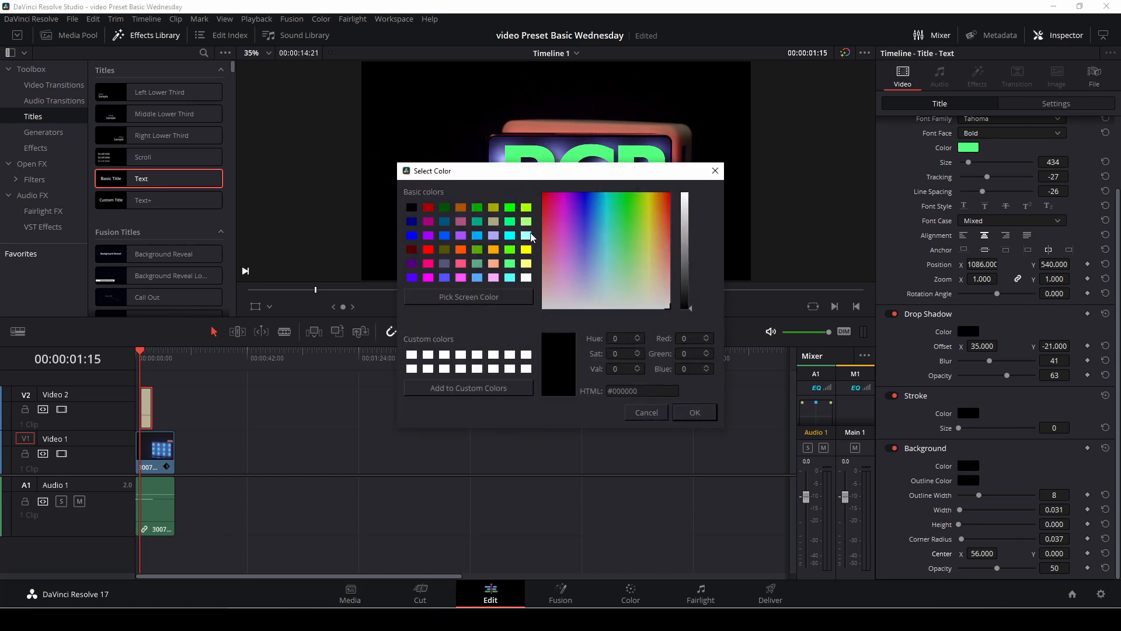
left_click(527, 250)
left_click(710, 414)
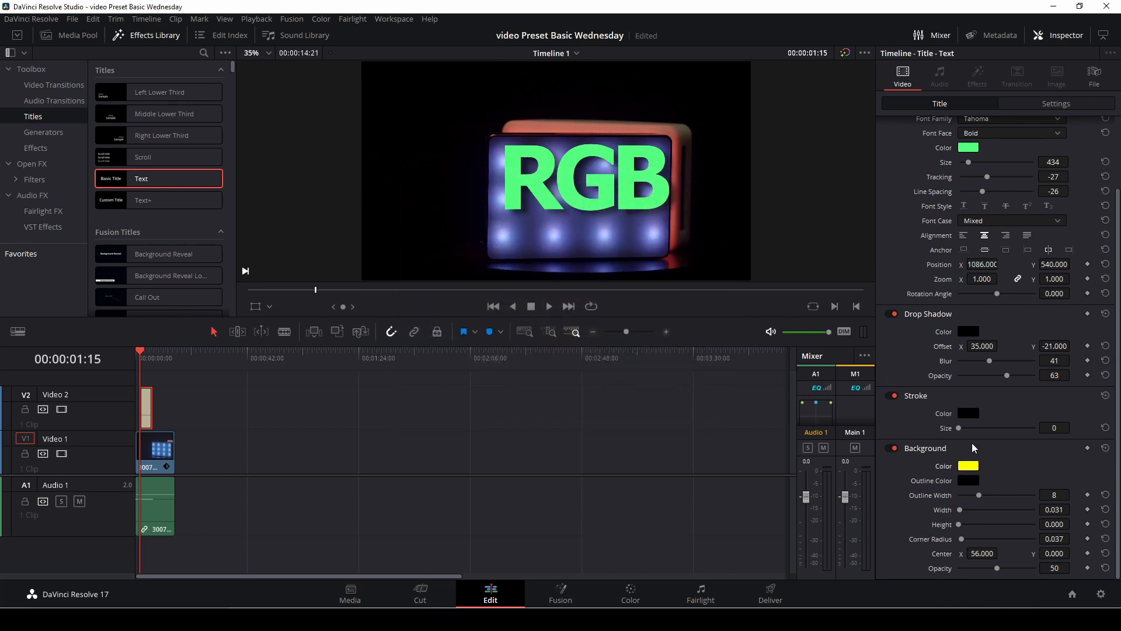
left_click(969, 483)
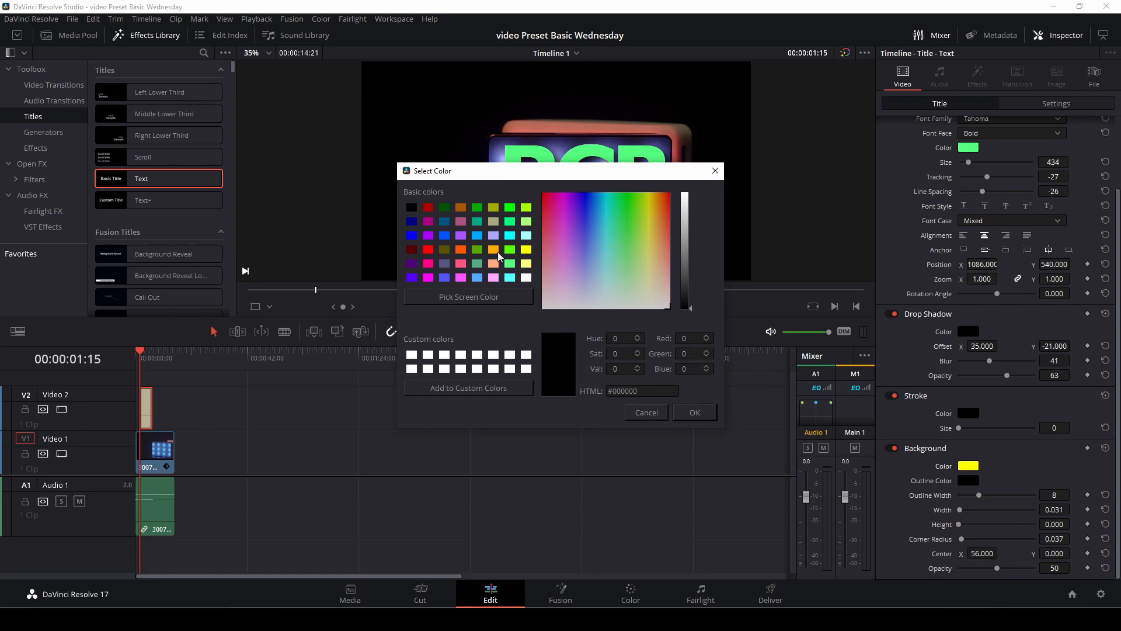
left_click(529, 250)
left_click(697, 414)
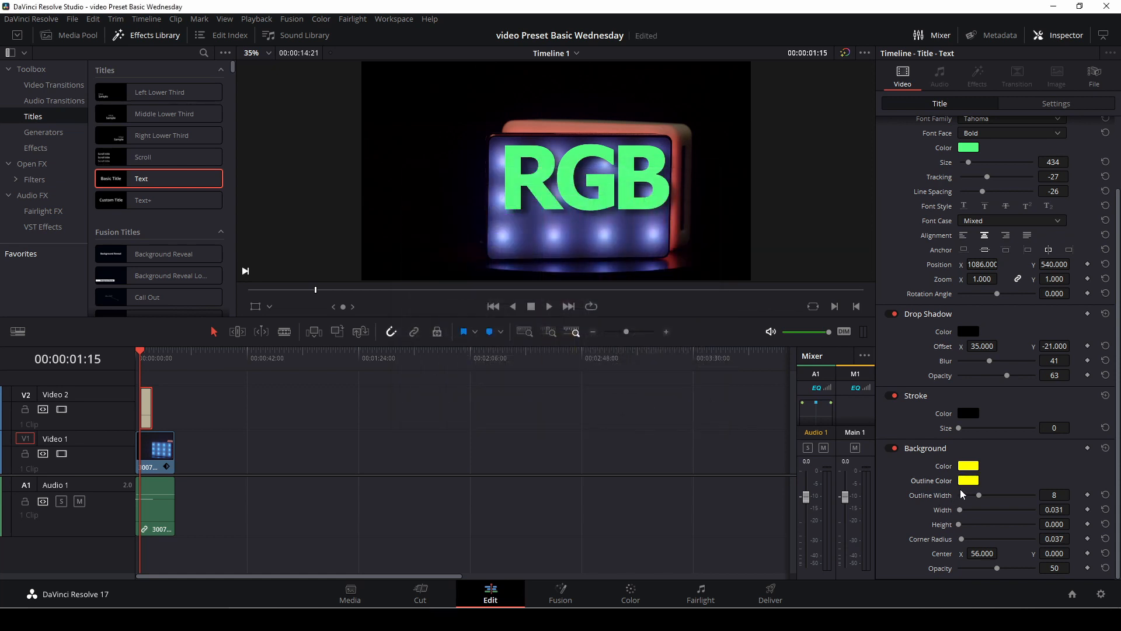
Step: Set the title background's width to 0.702, height to 0.427, corner radius to 0 and opacity to 100
left_click_drag(960, 510, 987, 518)
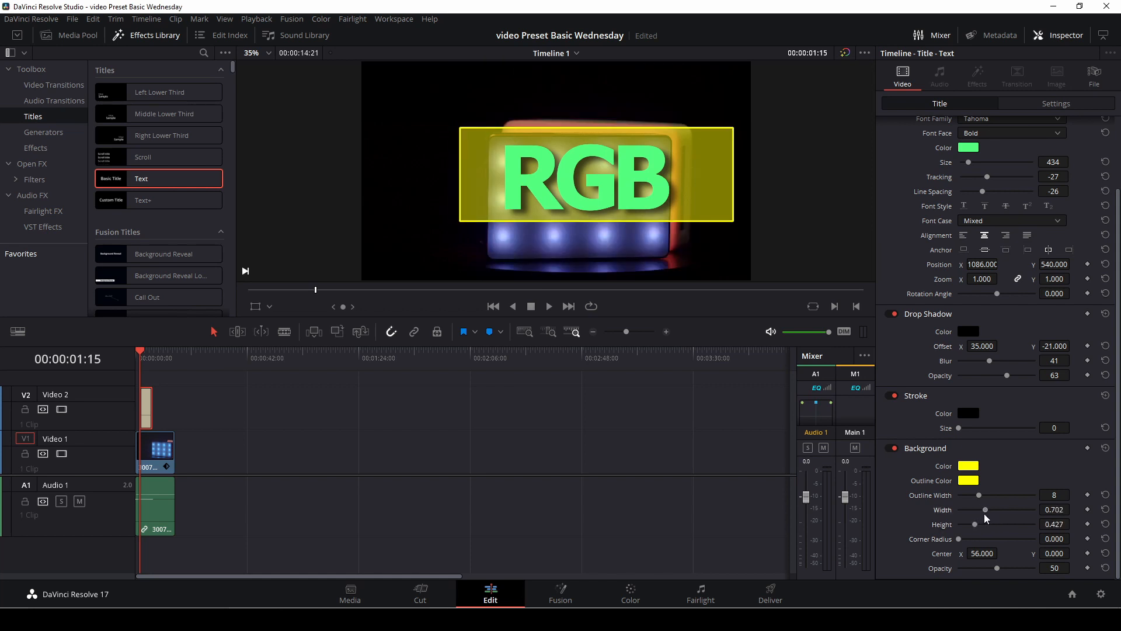
left_click_drag(991, 571, 1005, 551)
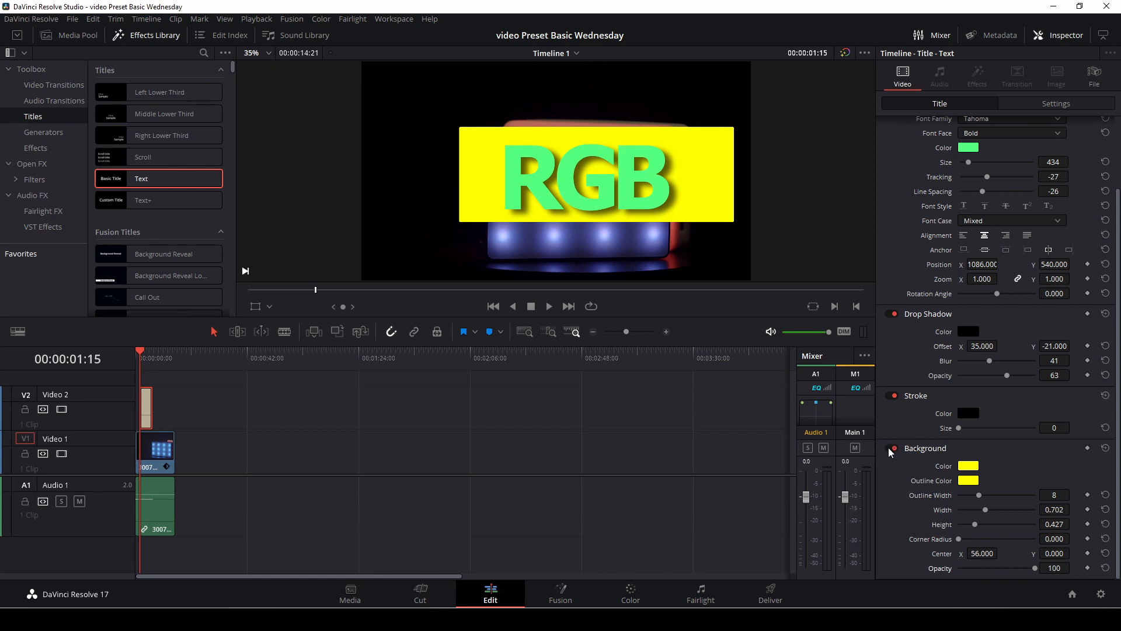
Step: Turn off the yellow background behind the RGB title
left_click(892, 449)
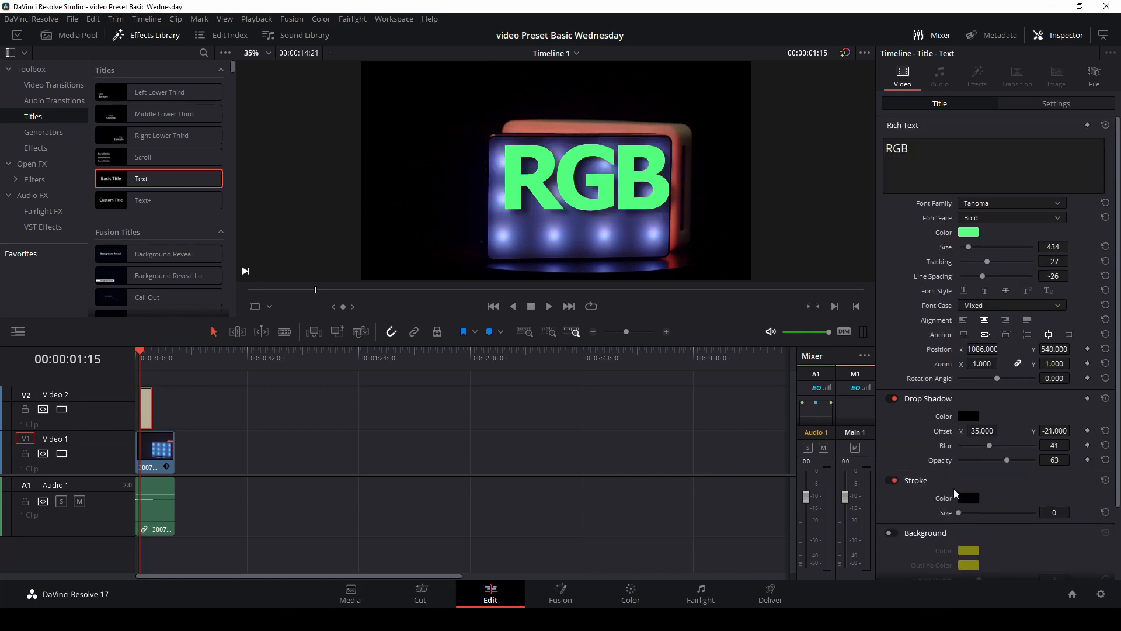
scroll(734, 137, "up", 3)
scroll(614, 141, "down", 4)
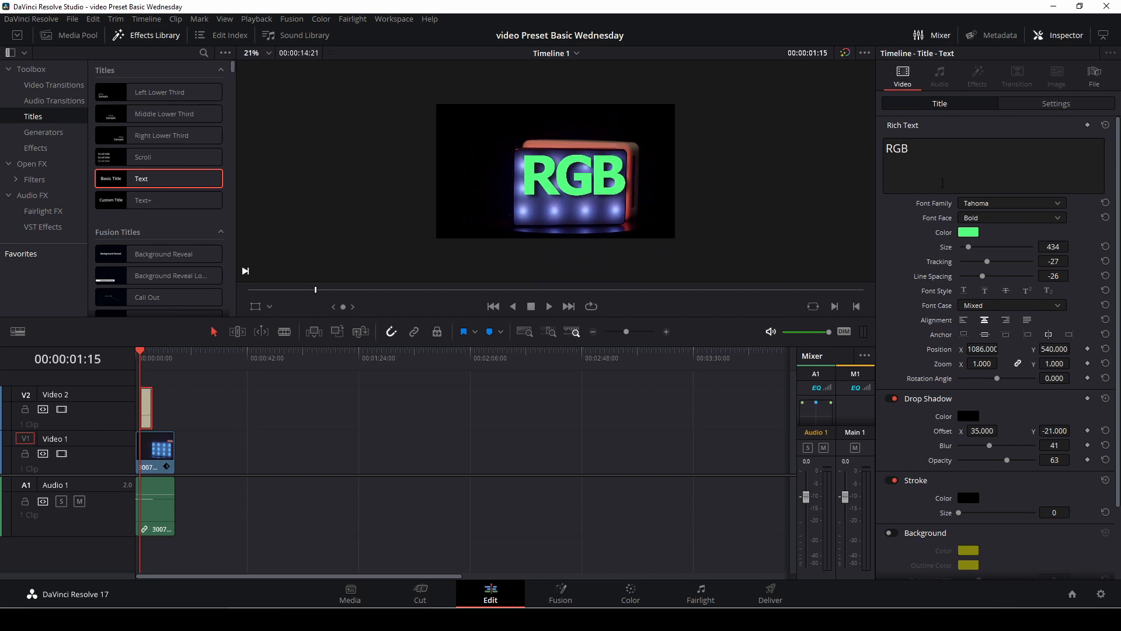
Step: Keyframe the title's transform zoom from 0.000 at 00:00:01:15 to 1.130 at 00:00:02:08
left_click(1033, 106)
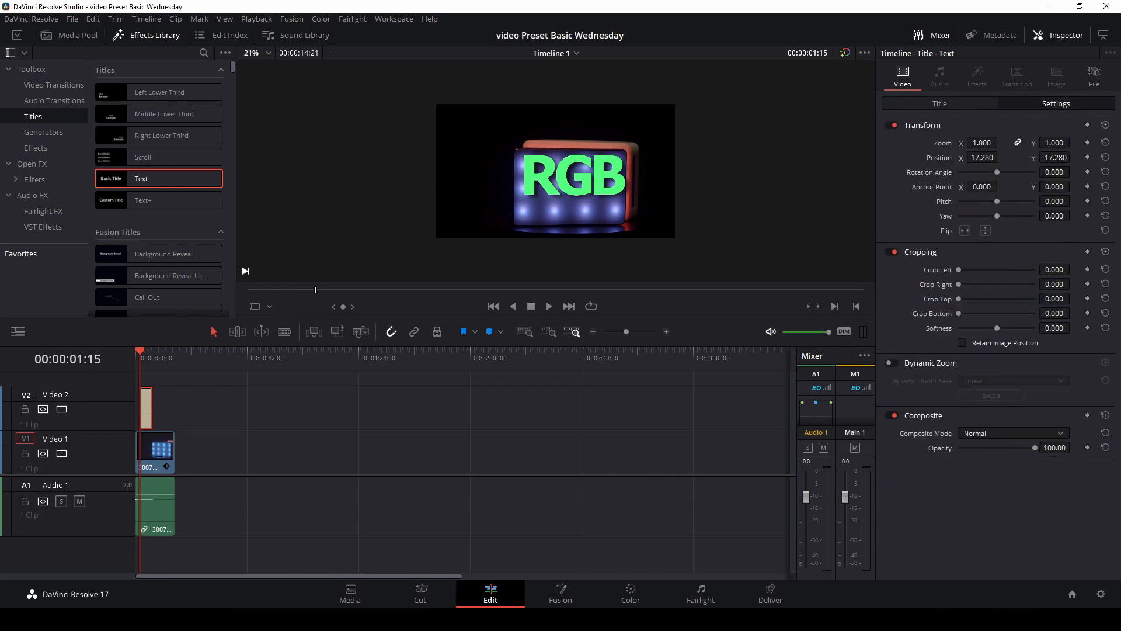
left_click_drag(982, 143, 958, 142)
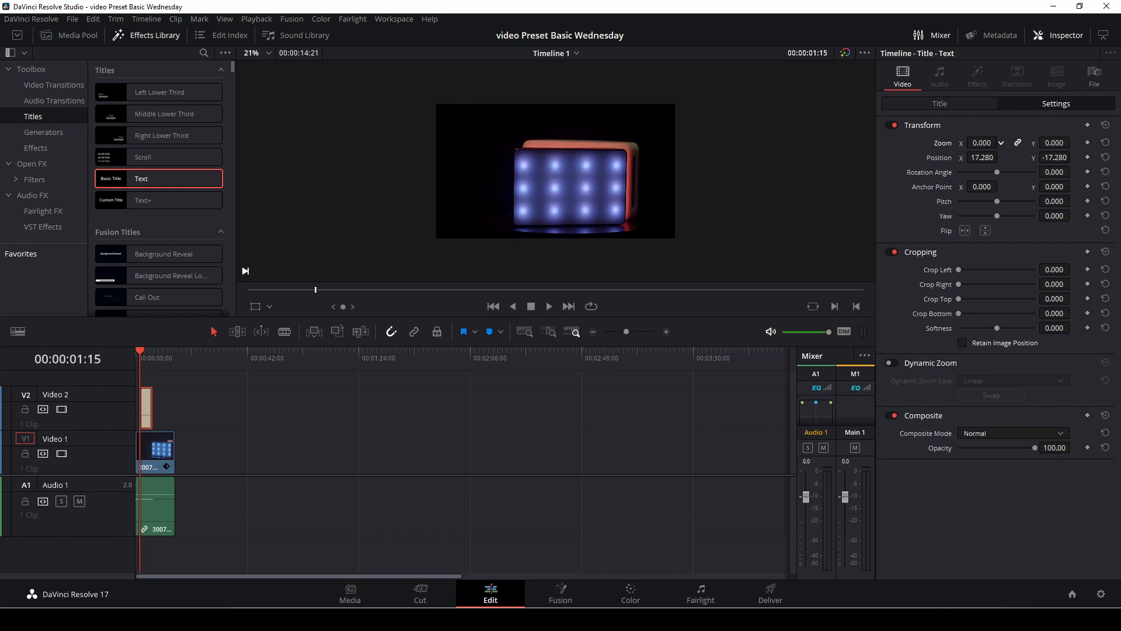
left_click(1088, 143)
key("space")
key("space")
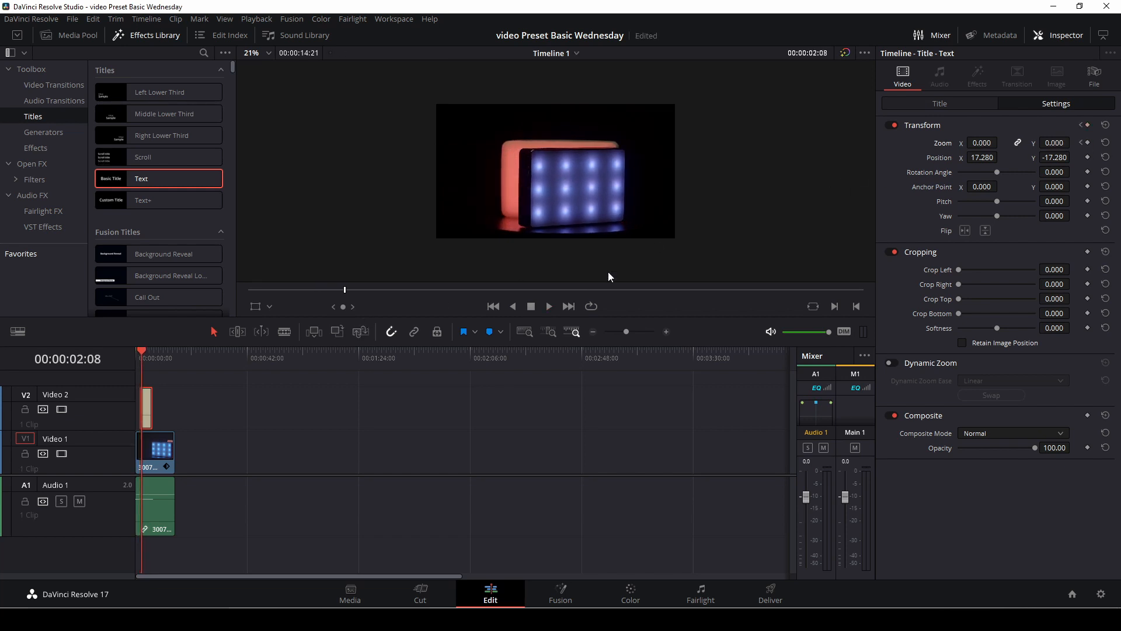
left_click_drag(979, 142, 1010, 142)
Step: Play the timeline from its start to check the title's zoom animation
left_click(136, 352)
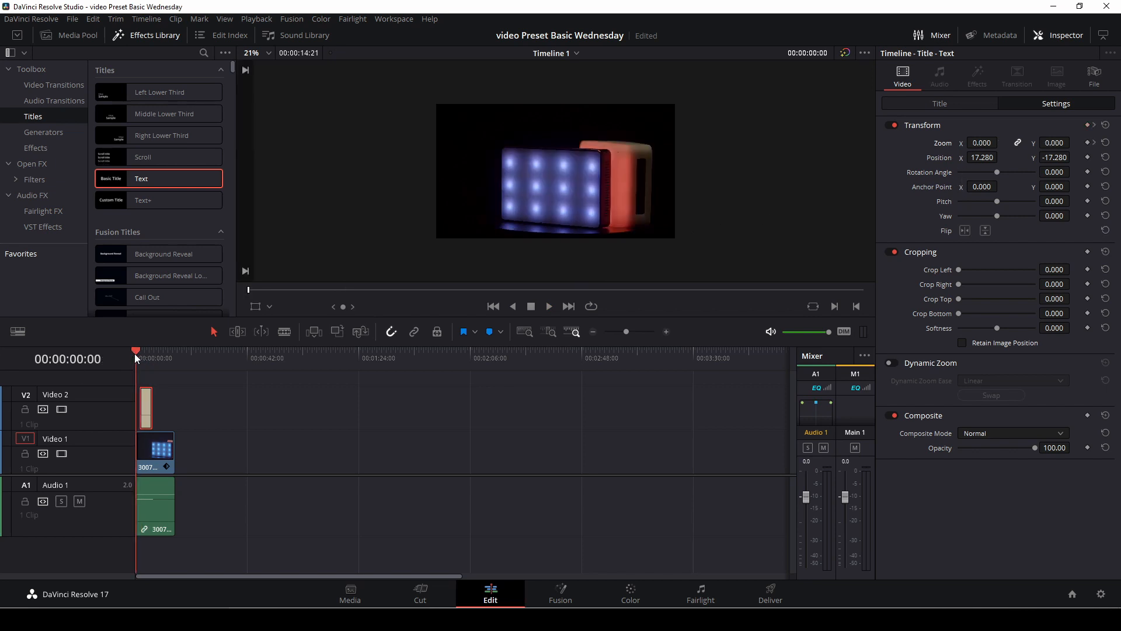
key("space")
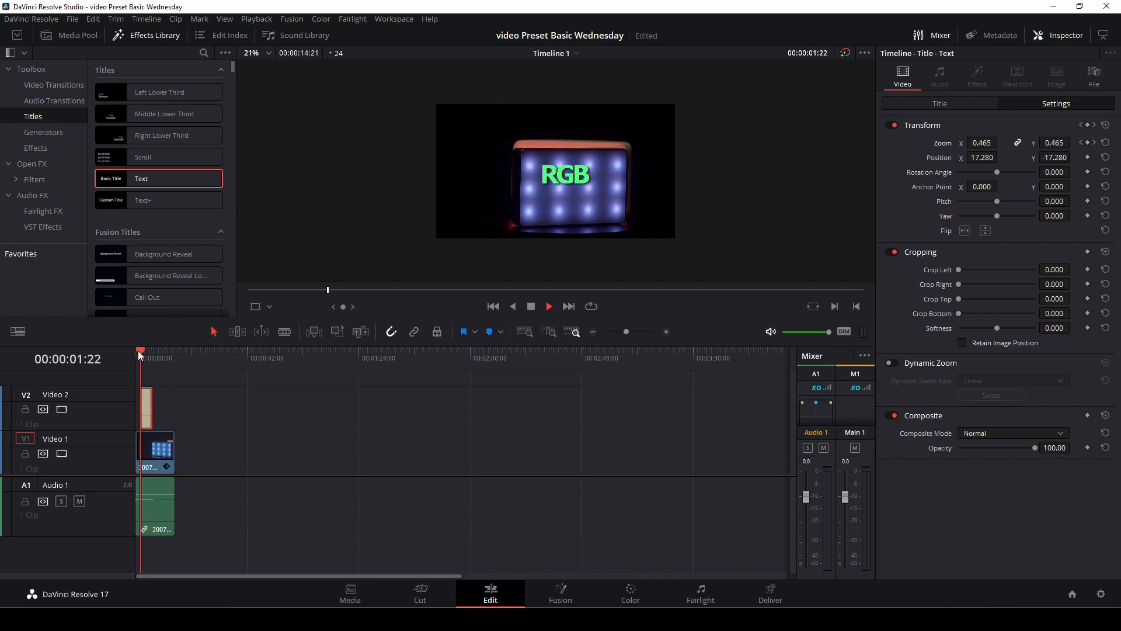
key("space")
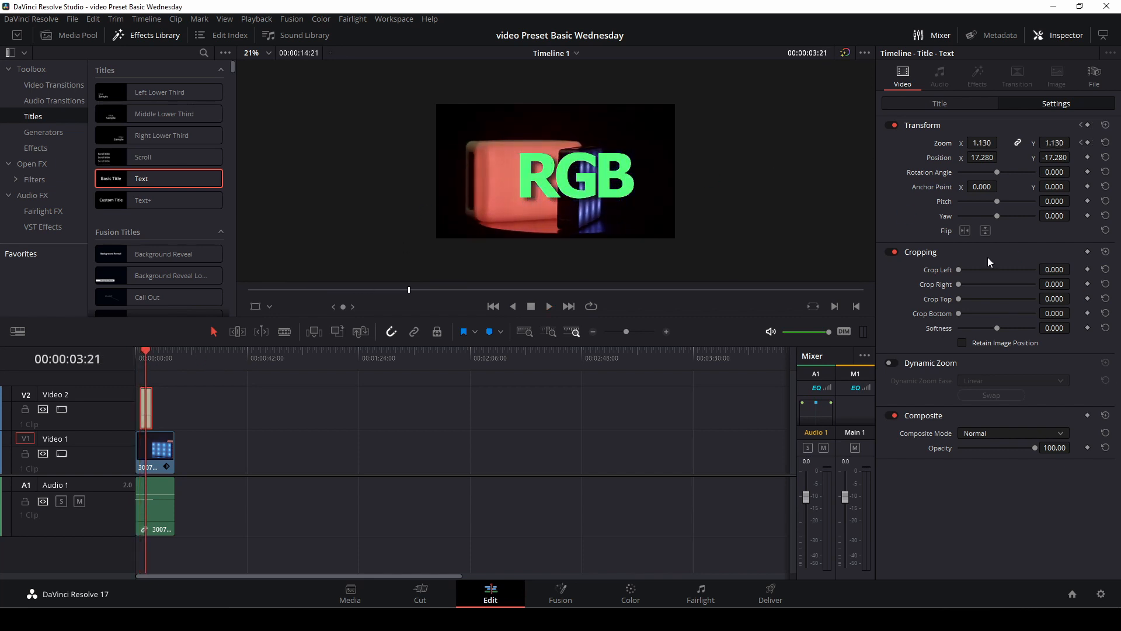
Step: Move the basic RGB title past the end of the video clip and add a Text+ title on Video 2 at the playhead
left_click(975, 106)
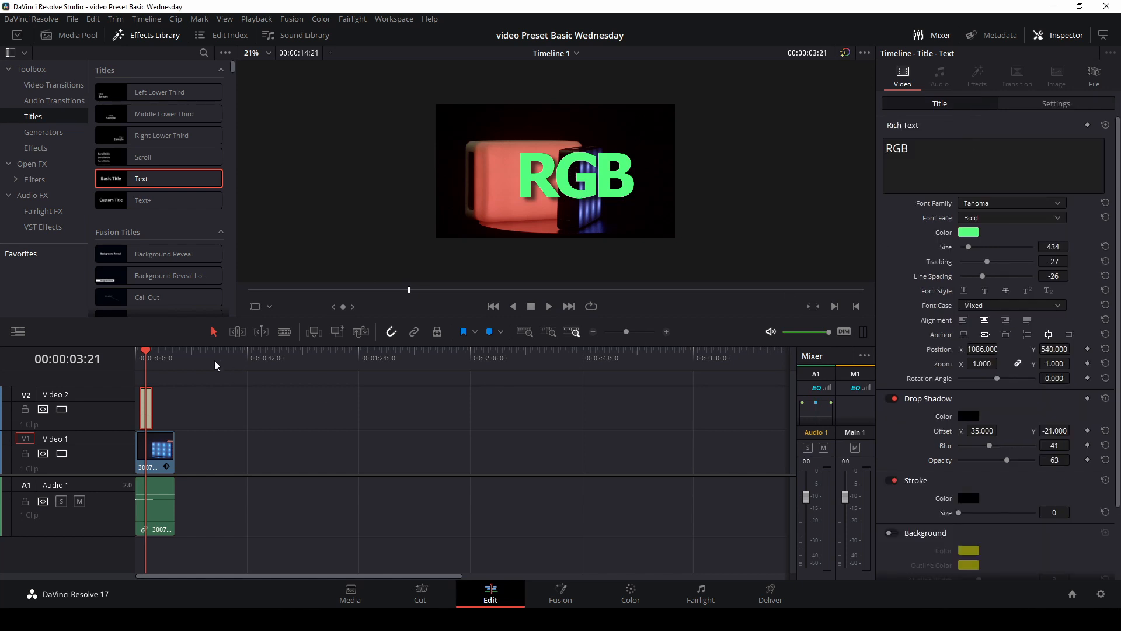
left_click_drag(626, 331, 630, 331)
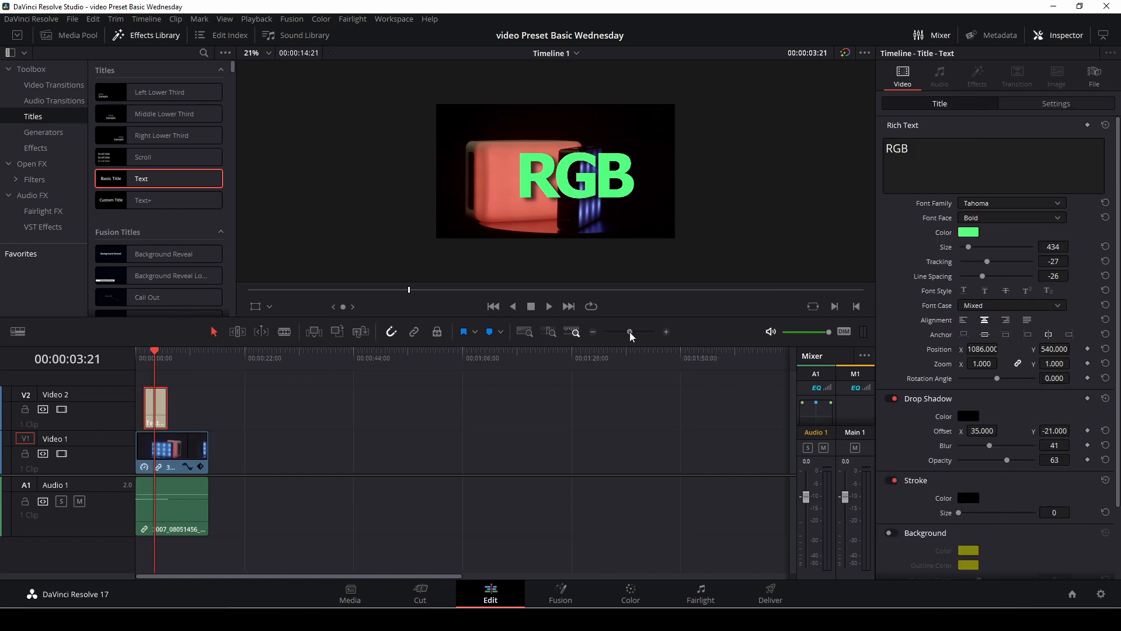
left_click_drag(162, 418, 330, 418)
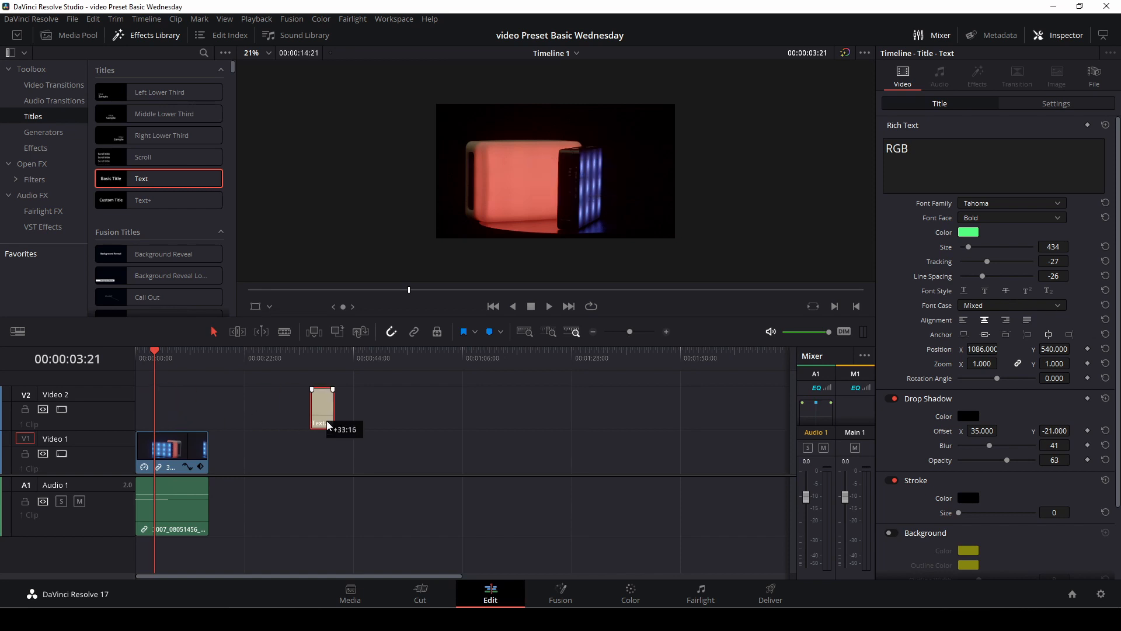
left_click(148, 201)
left_click_drag(148, 201, 174, 400)
left_click(174, 401)
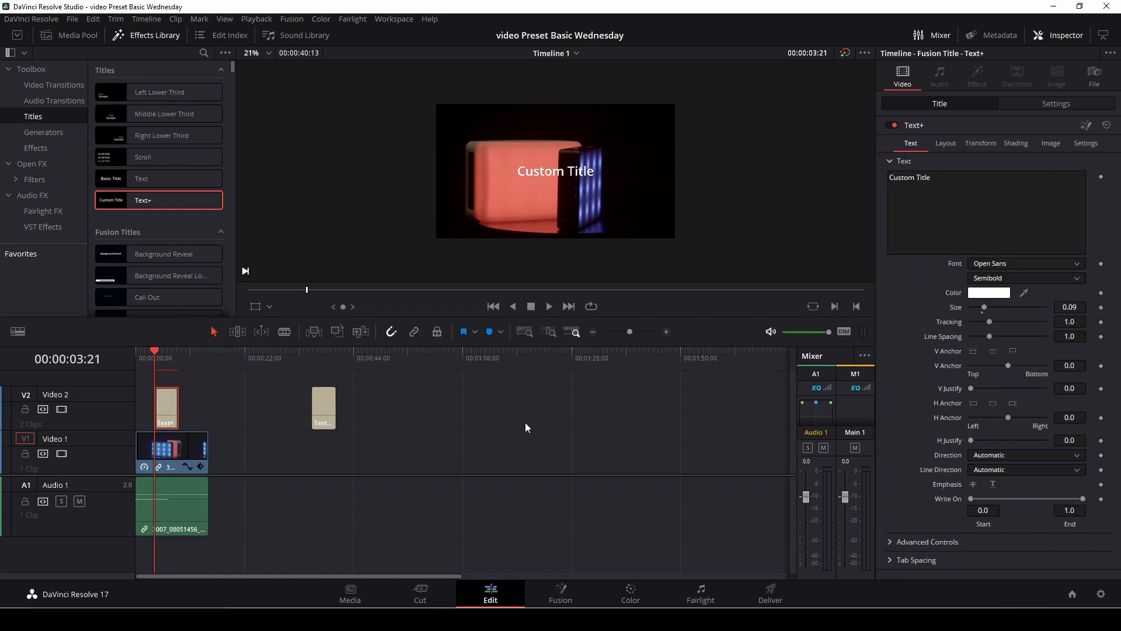
Step: Replace the Text+ title's placeholder text with RGB
left_click(952, 183)
key("BackSpace")
key("BackSpace")
key("BackSpace")
key("BackSpace")
key("BackSpace")
key("BackSpace")
key("BackSpace")
key("BackSpace")
key("BackSpace")
key("BackSpace")
key("BackSpace")
key("BackSpace")
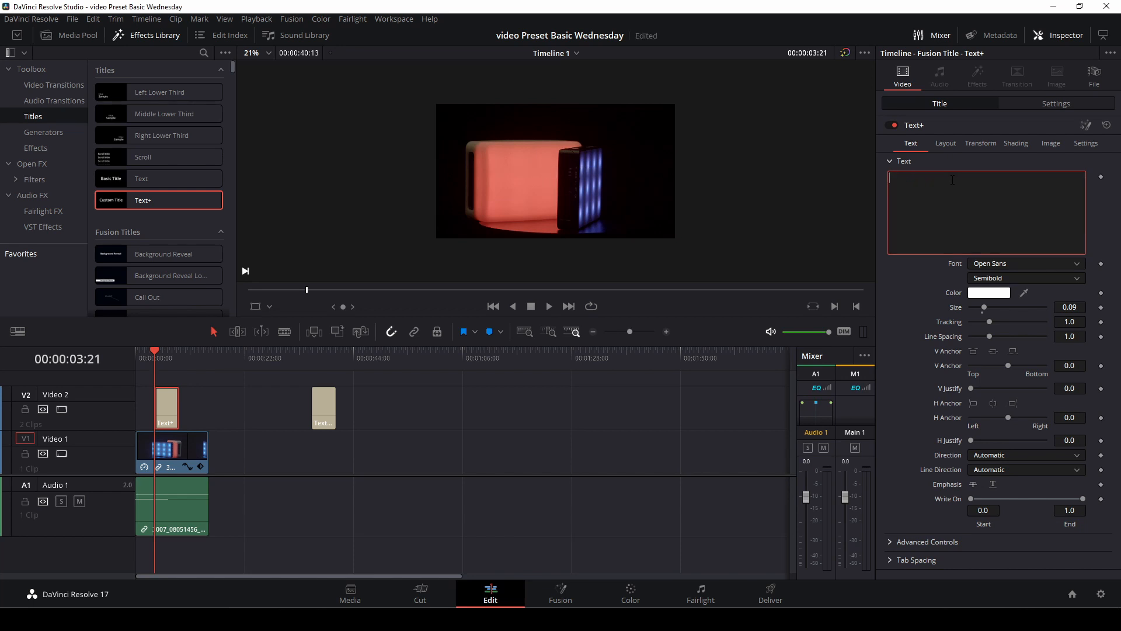
type("RGB")
Step: Style the Text+ title in Tahoma Bold with an orange colour and a size of 0.3465
left_click(1037, 261)
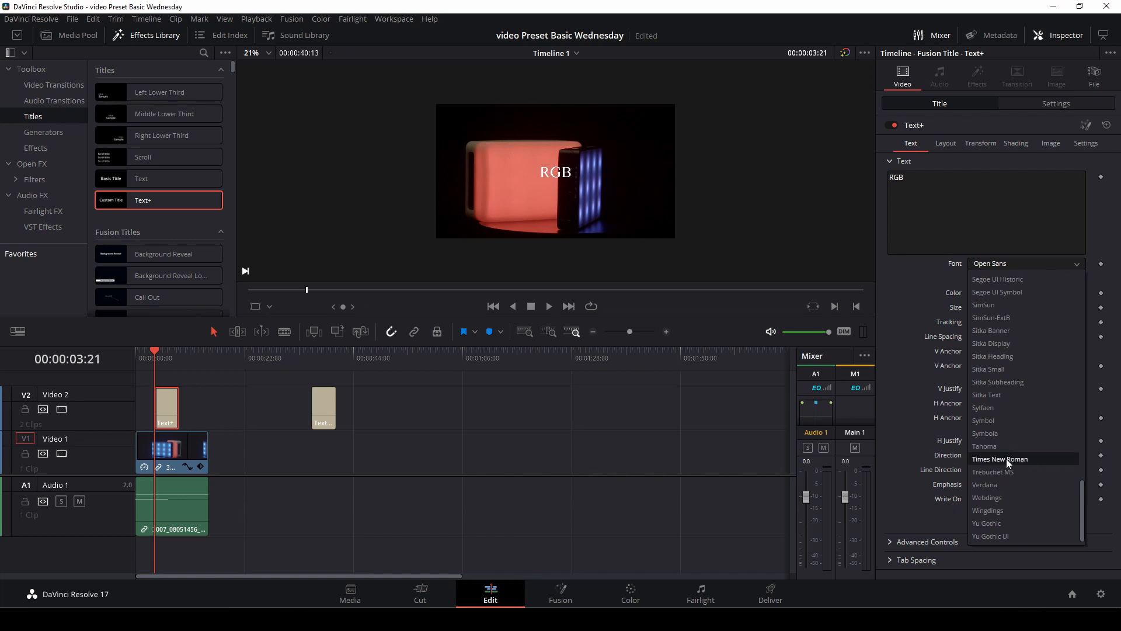
left_click(1007, 447)
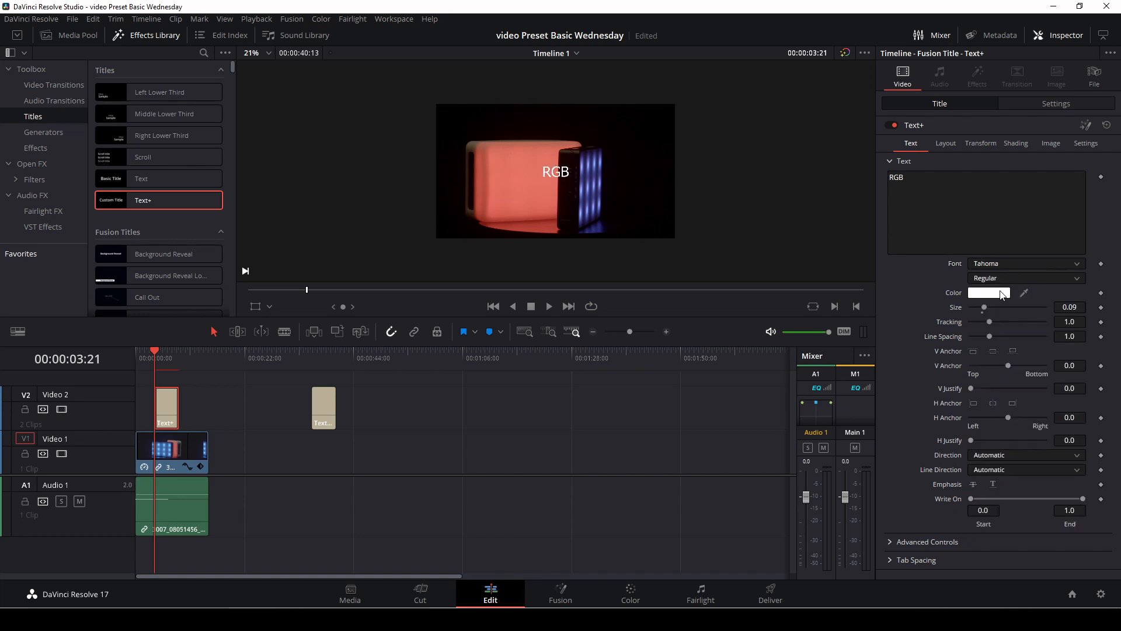
left_click(1003, 292)
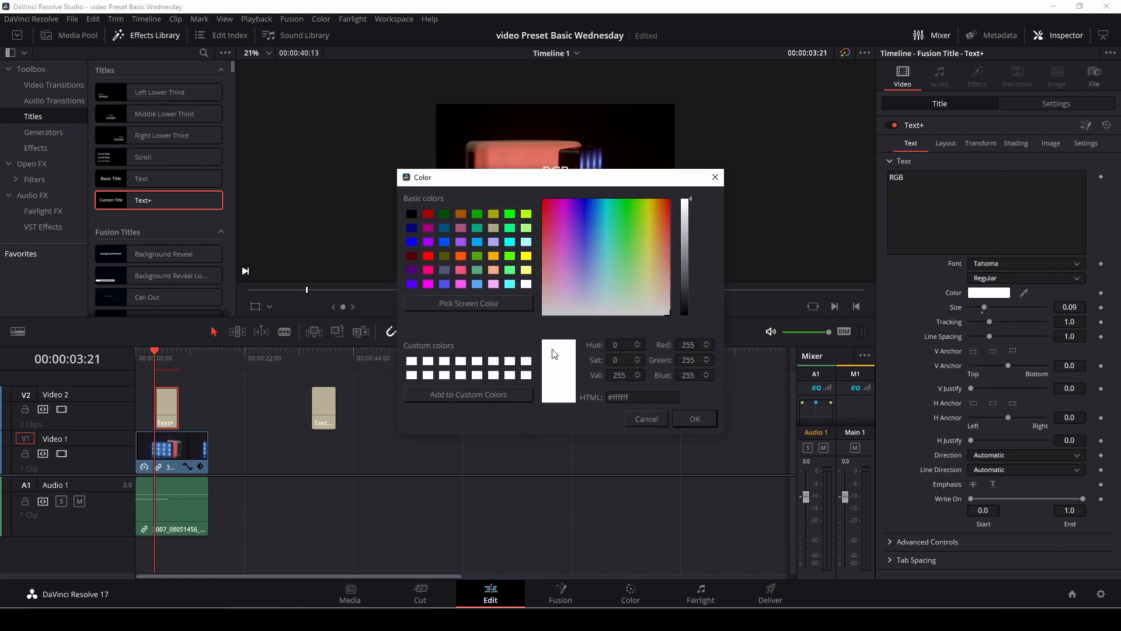
left_click(494, 257)
left_click(694, 419)
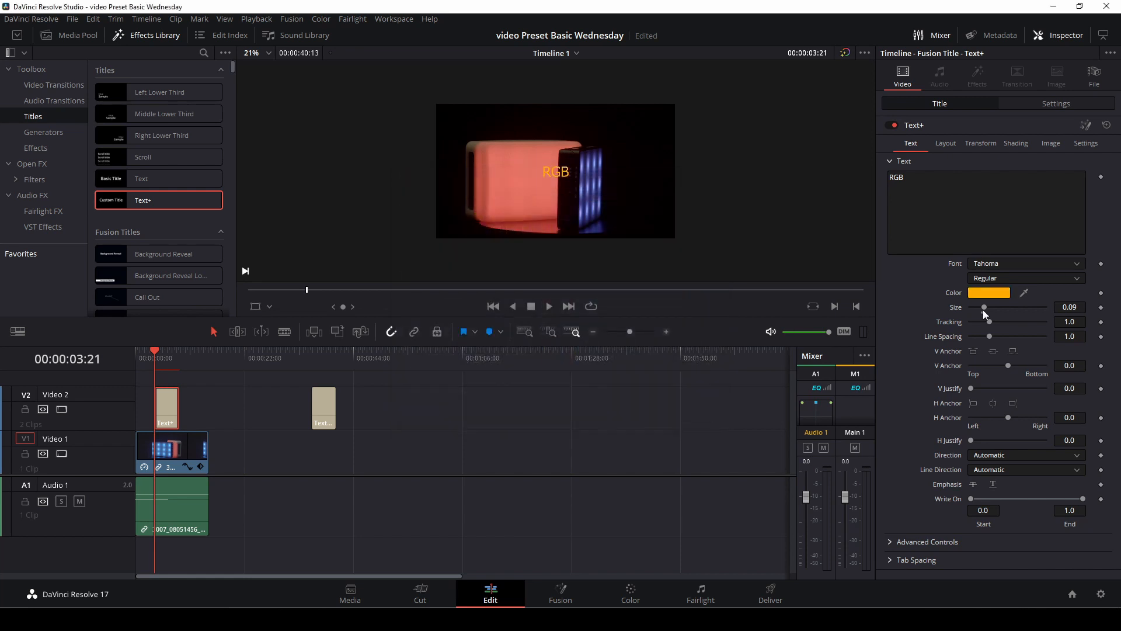
left_click(1039, 282)
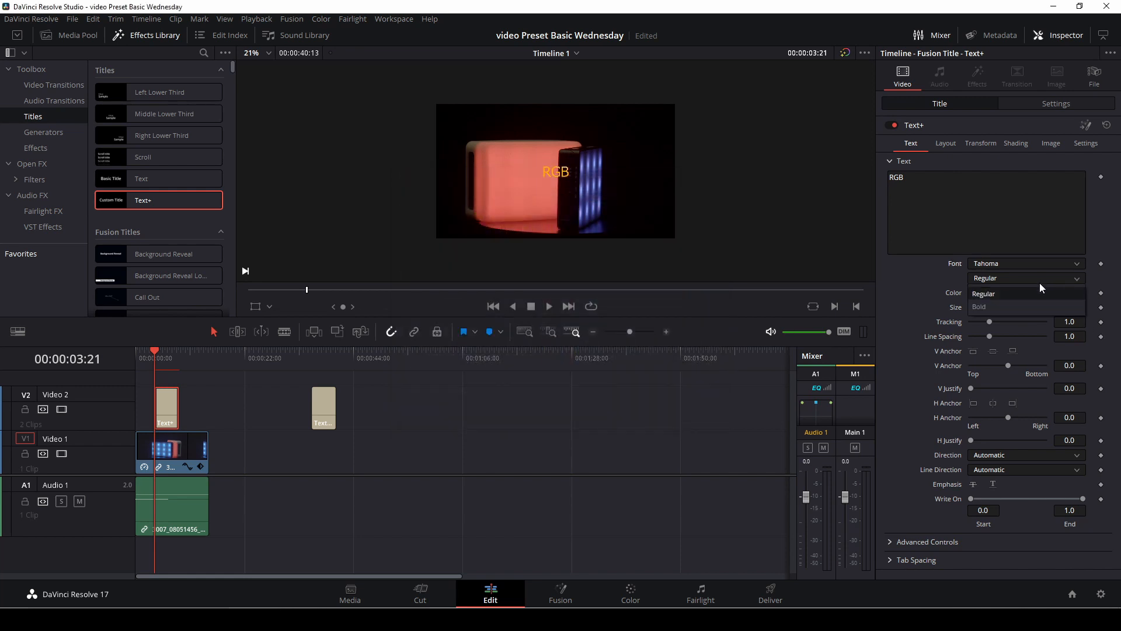
left_click(1021, 307)
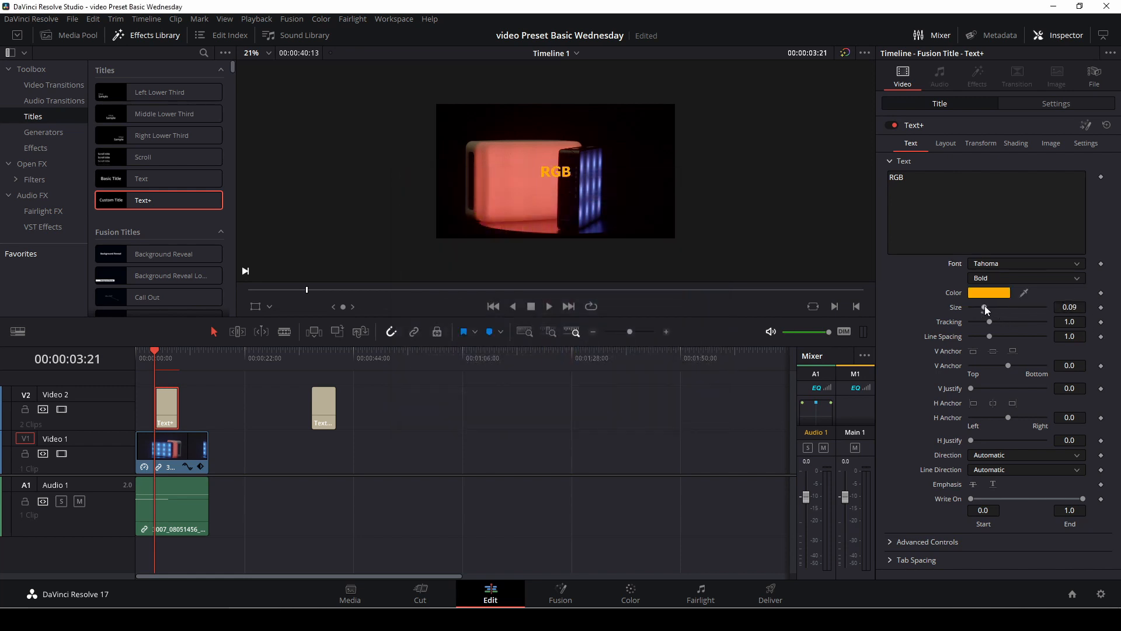
left_click_drag(985, 306, 1023, 314)
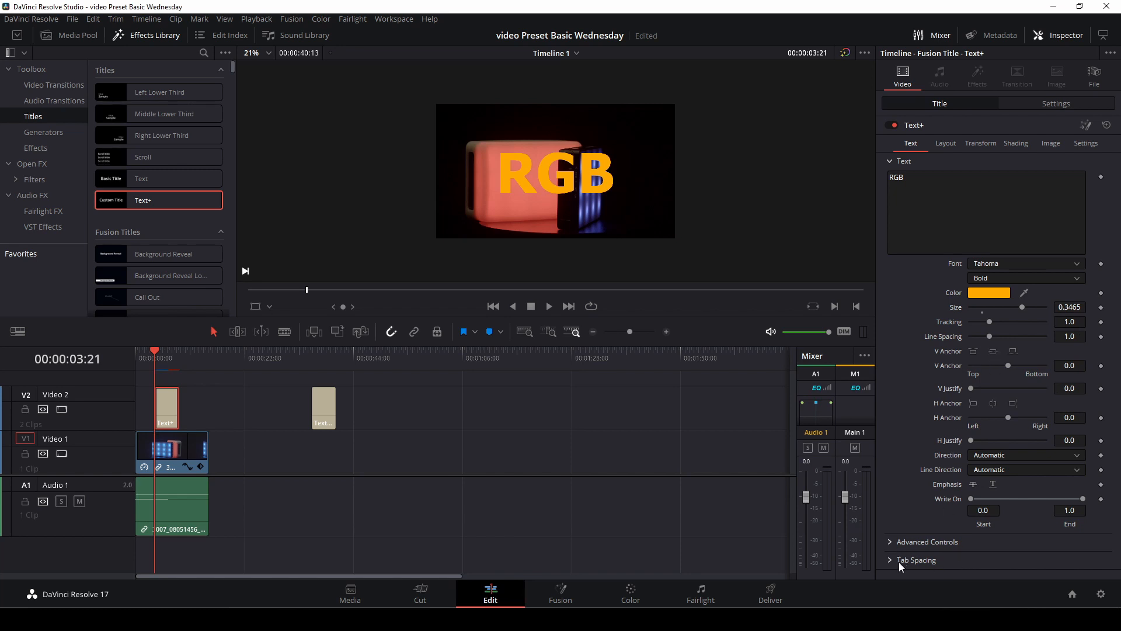
Step: Keyframe the title's Write On end from 0.0 at 00:00:03:21 to 1.0 at 00:00:05:08
left_click(889, 542)
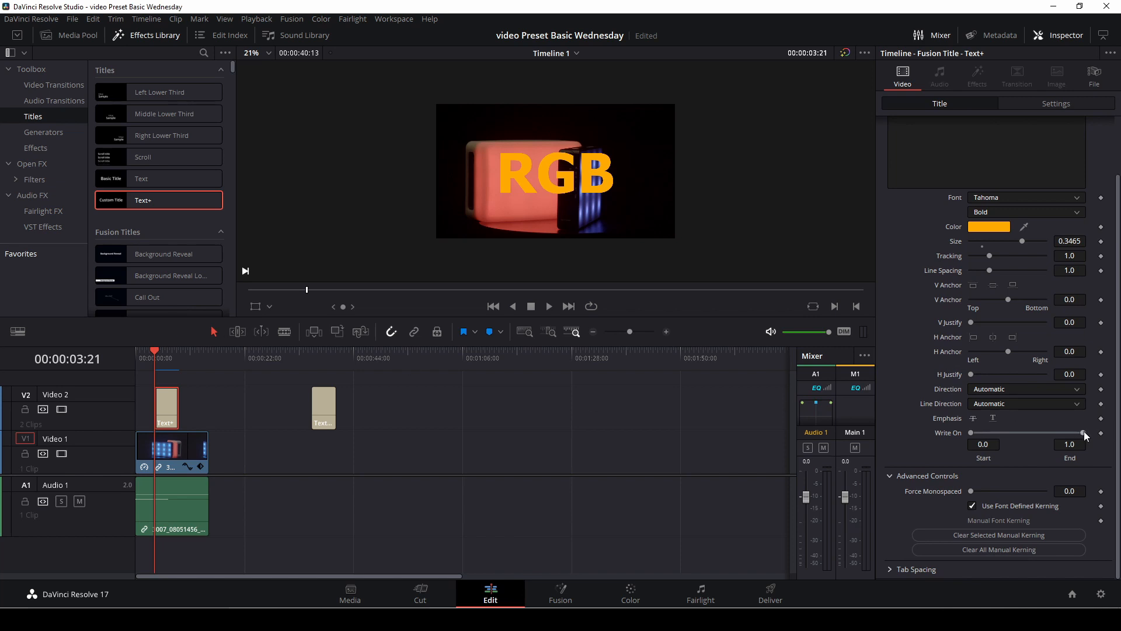
left_click_drag(1084, 433, 968, 433)
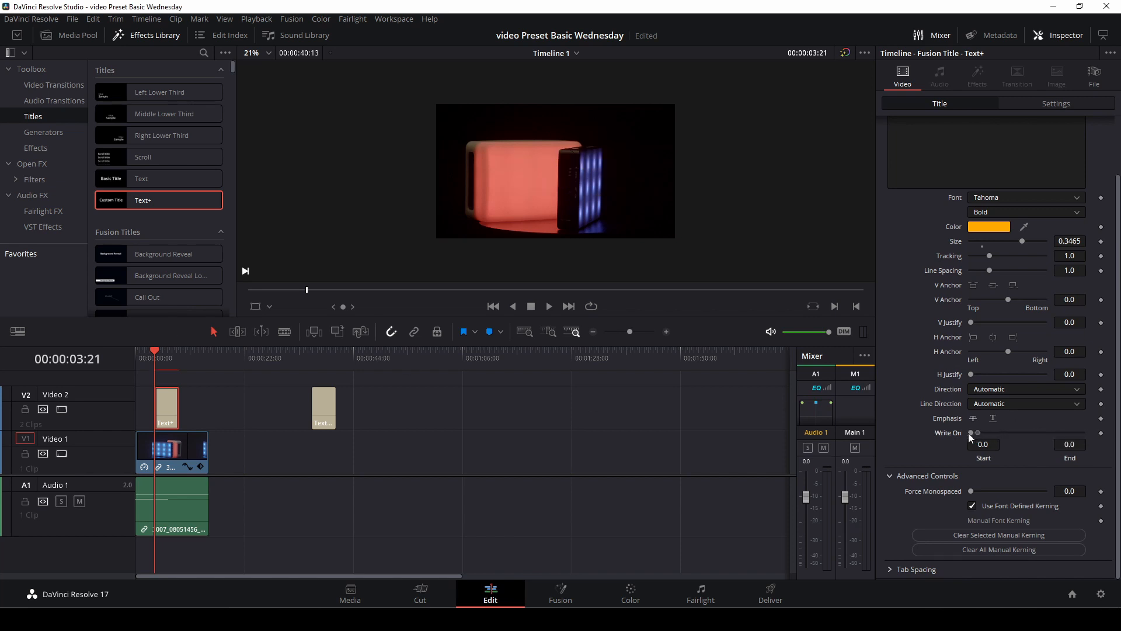
left_click(1102, 432)
key("space")
key("space")
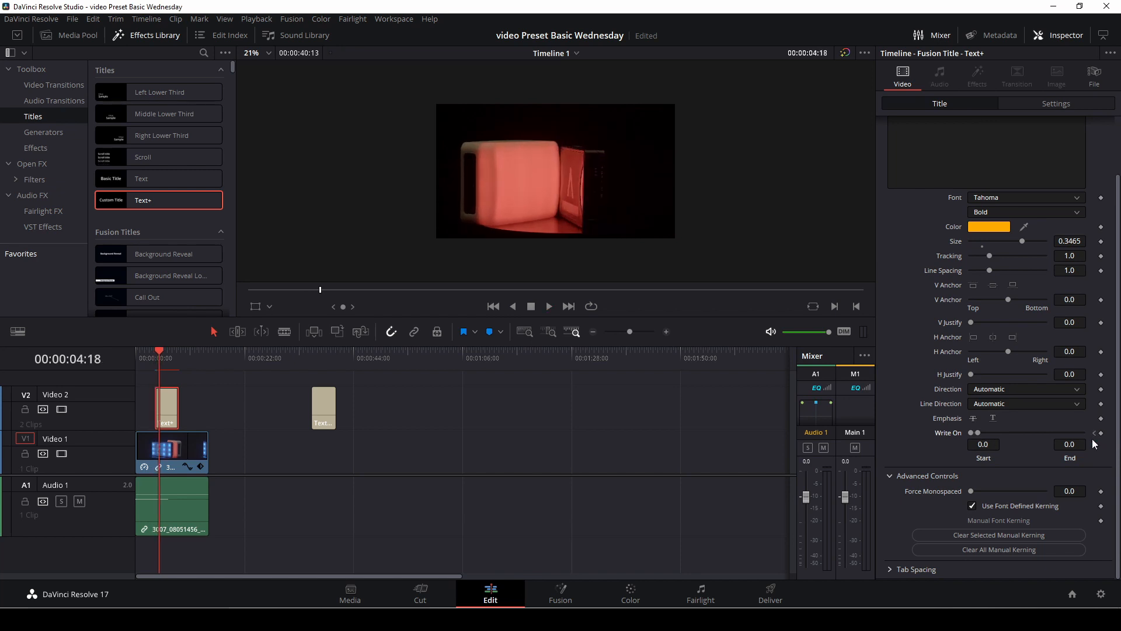
key("space")
key("space")
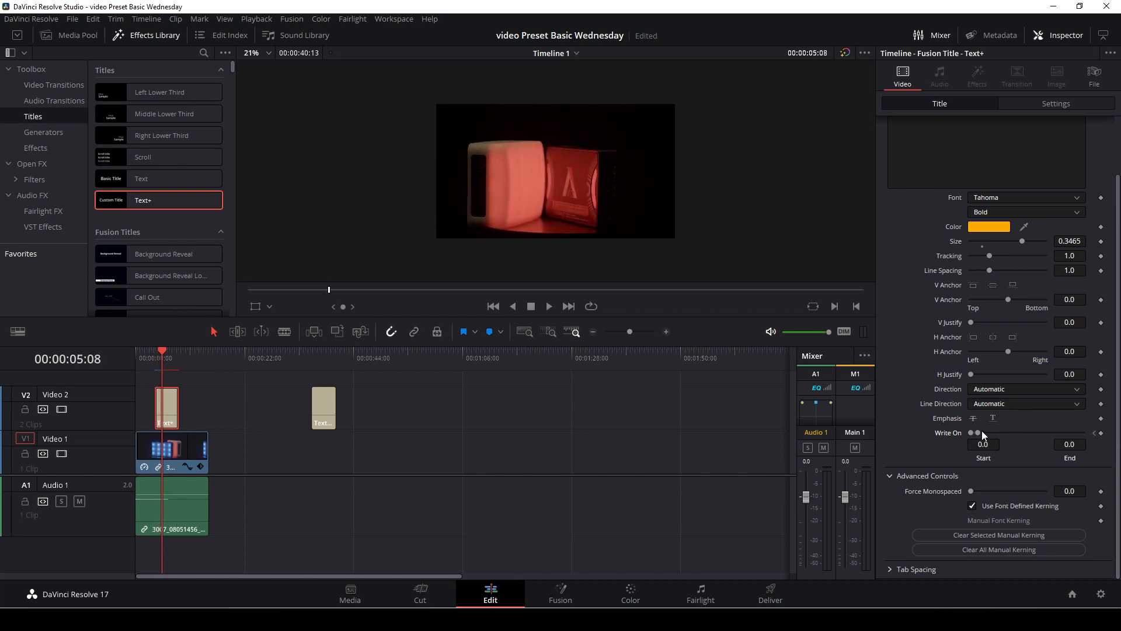
left_click_drag(979, 433, 1084, 433)
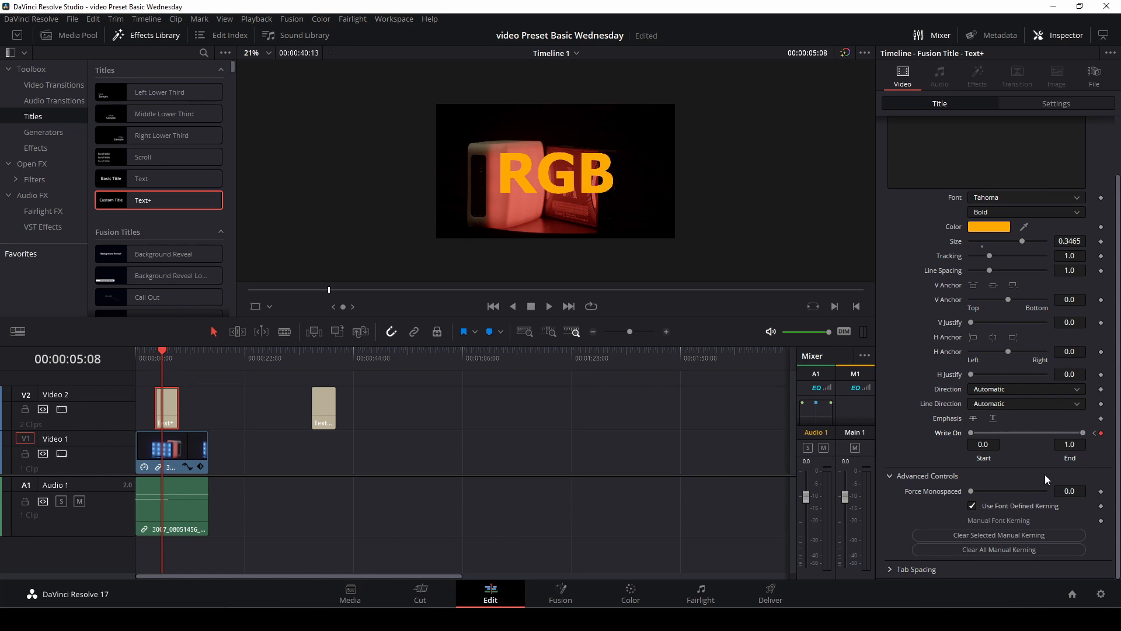
Step: Play the Text+ title from its beginning to check the letter-by-letter Write On animation
left_click(153, 362)
key("space")
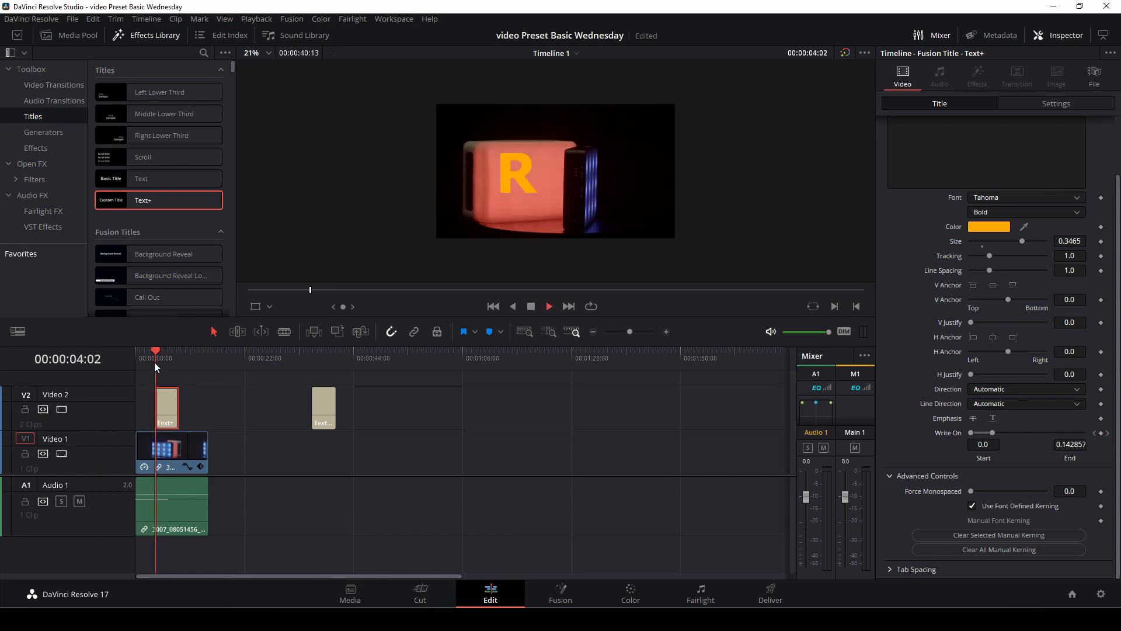
key("space")
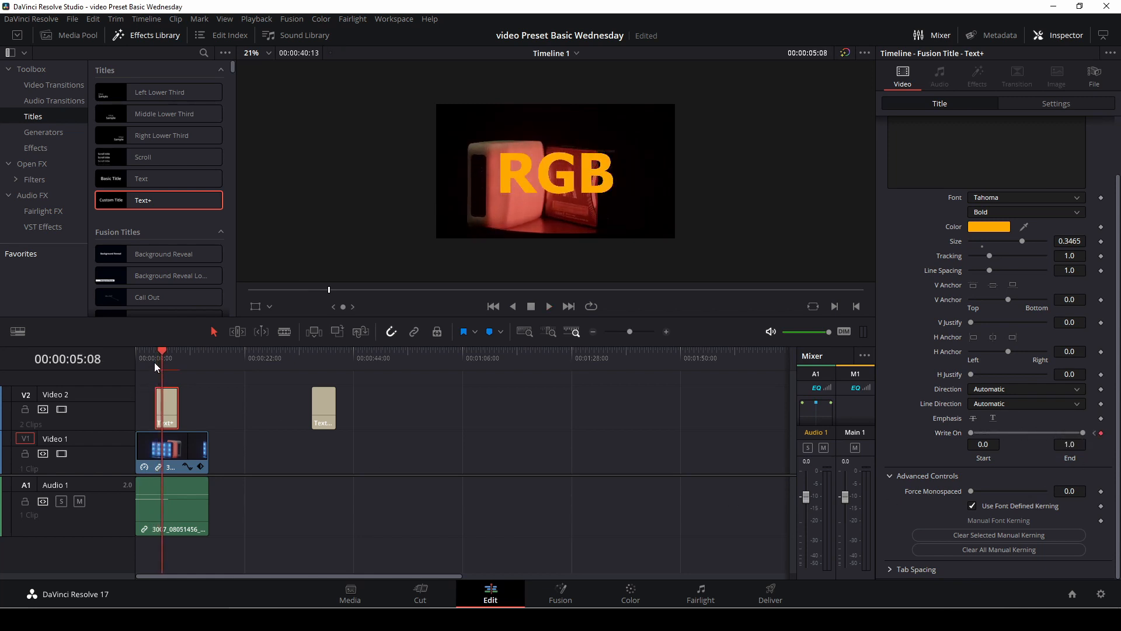
Step: Remove both Write On keyframes and restore the Write On range to 0.0 through 1.0
left_click(1102, 435)
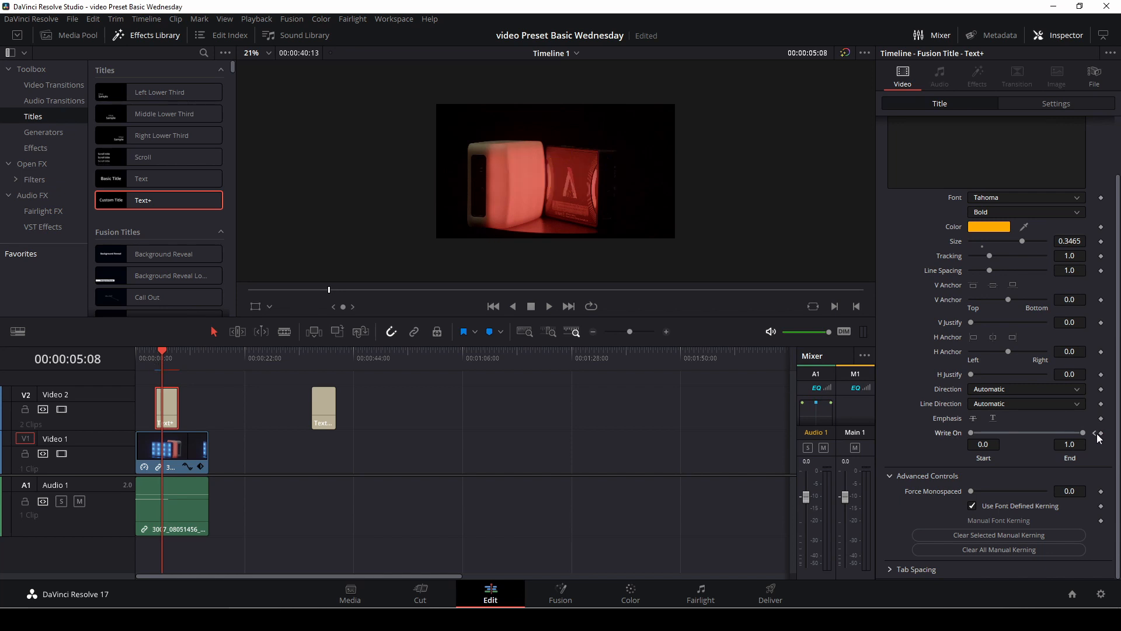
left_click(1095, 433)
left_click(1102, 433)
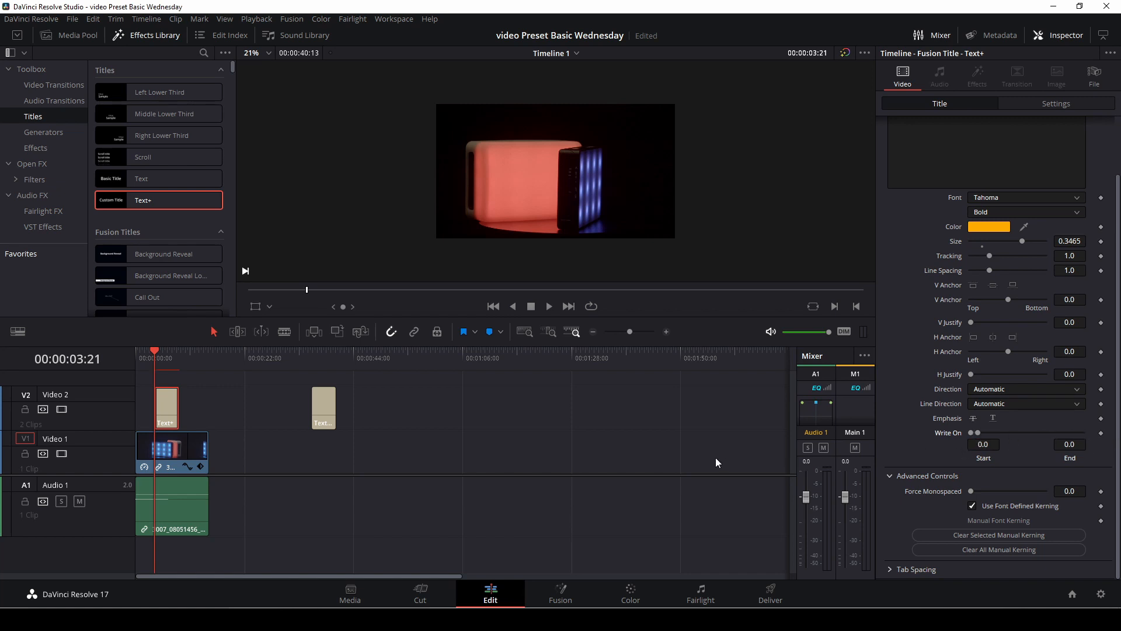
key("space")
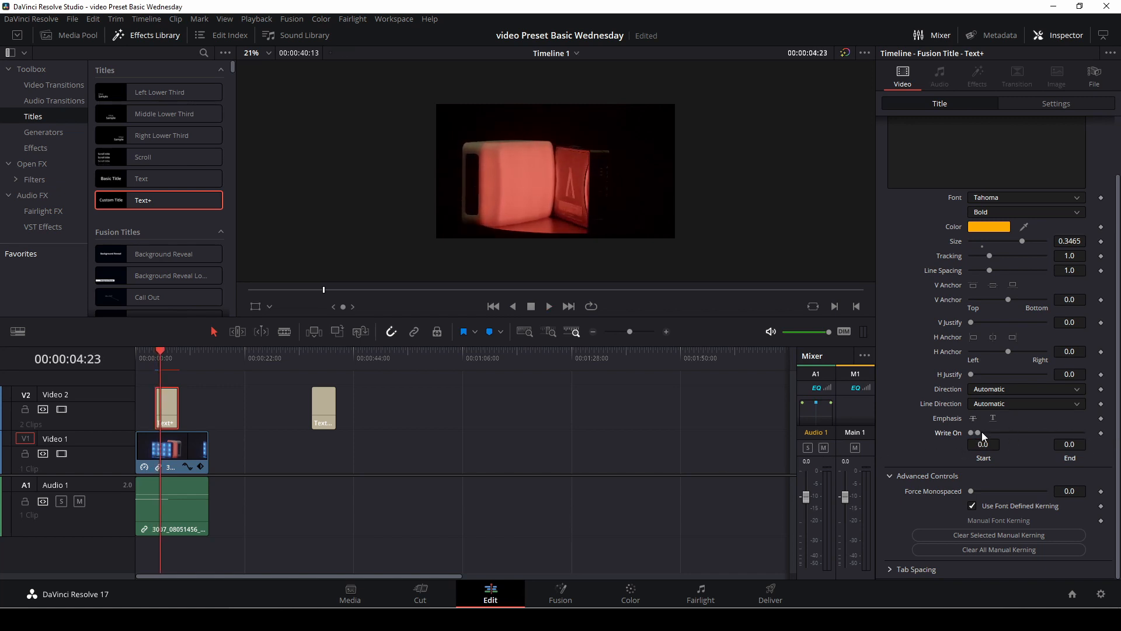
left_click_drag(980, 434, 933, 431)
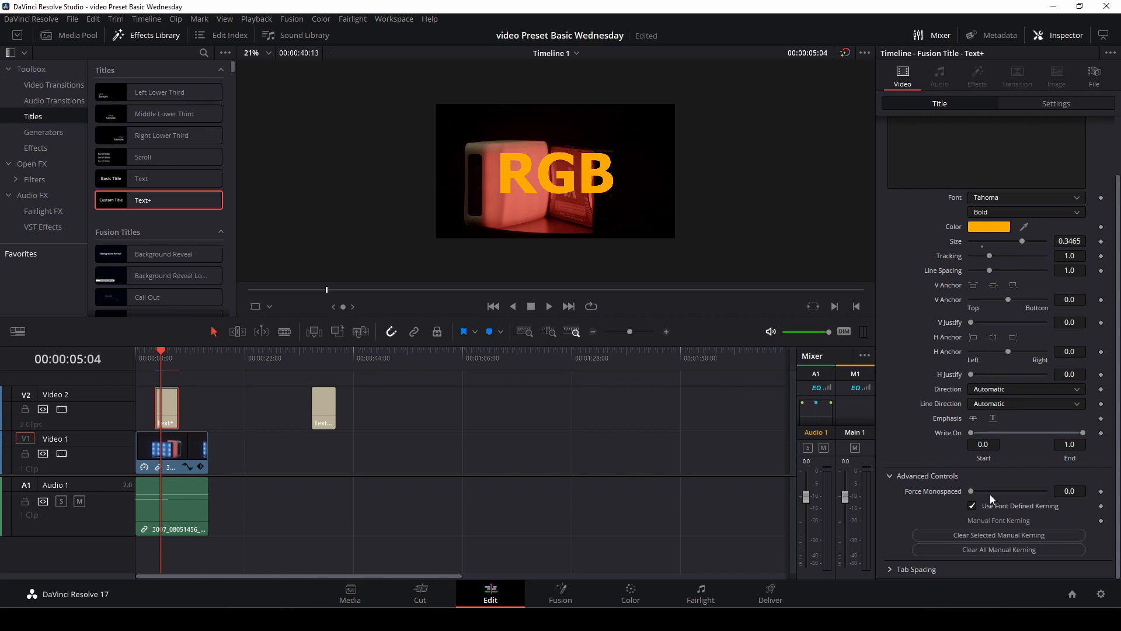
Step: Examine the Text+ title's Tab Spacing options, and open its Layout settings
left_click(889, 570)
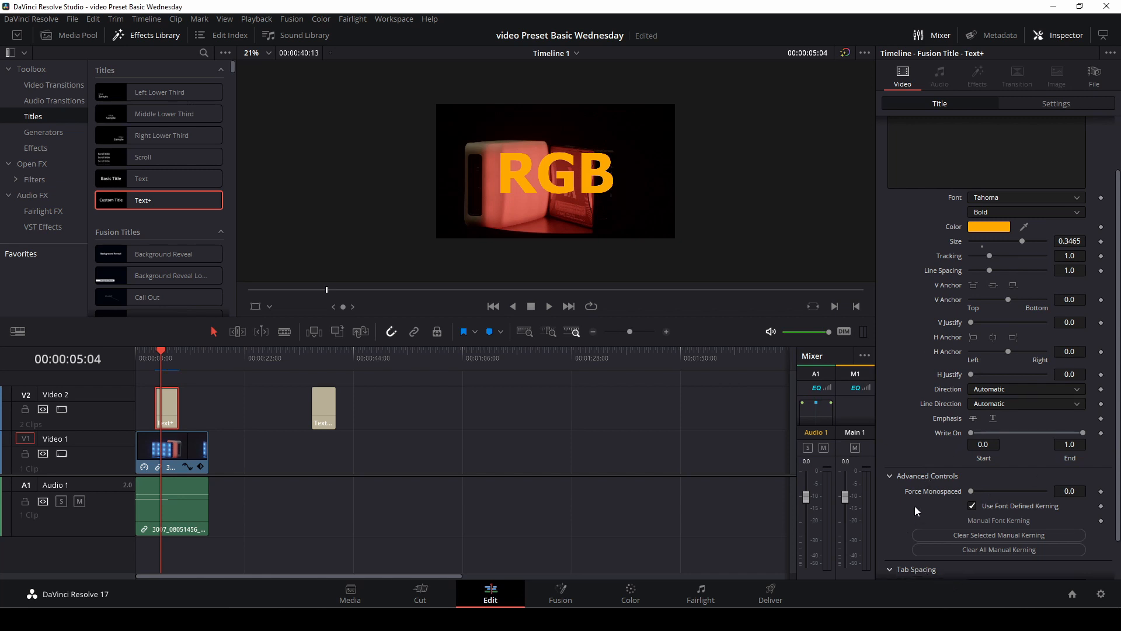
scroll(913, 510, "down", 1)
scroll(970, 522, "up", 5)
scroll(965, 512, "down", 5)
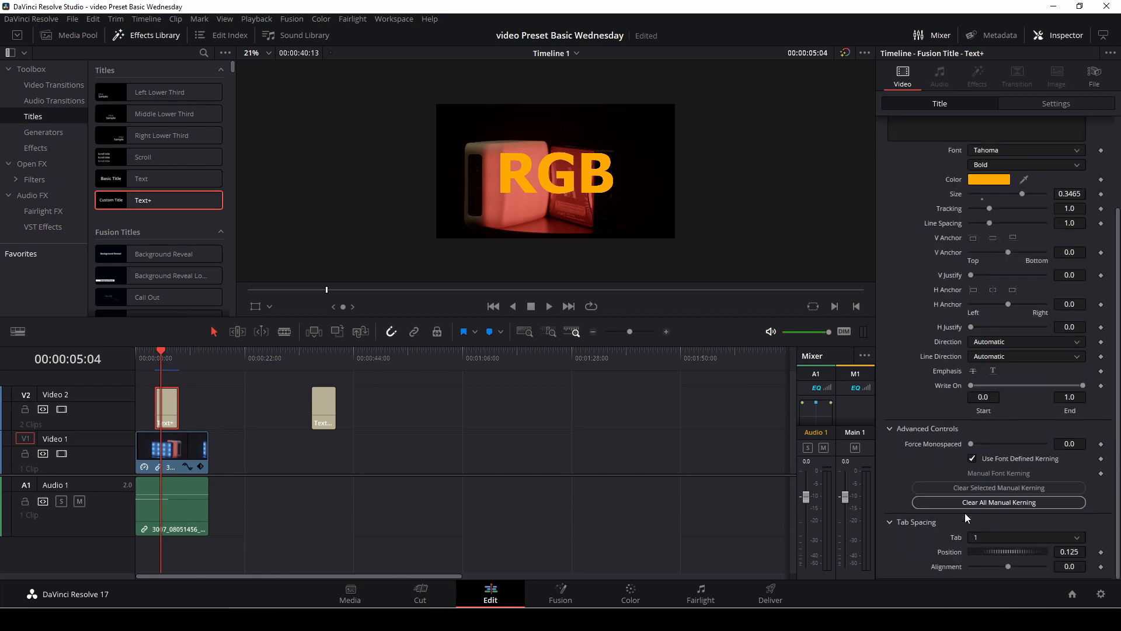
scroll(964, 507, "up", 2)
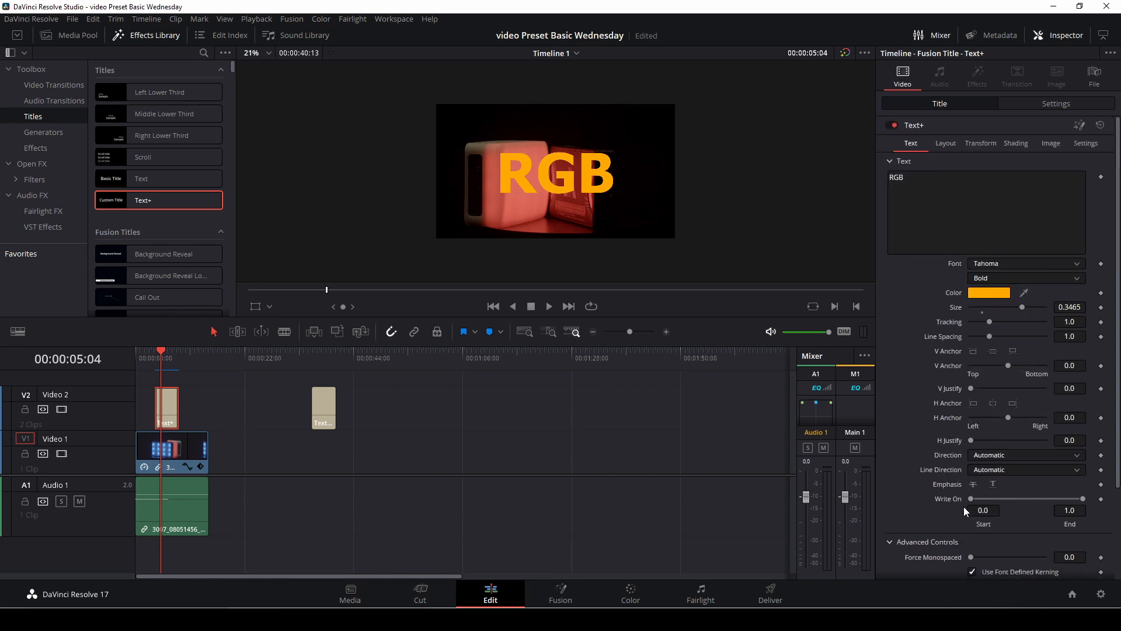
left_click(937, 141)
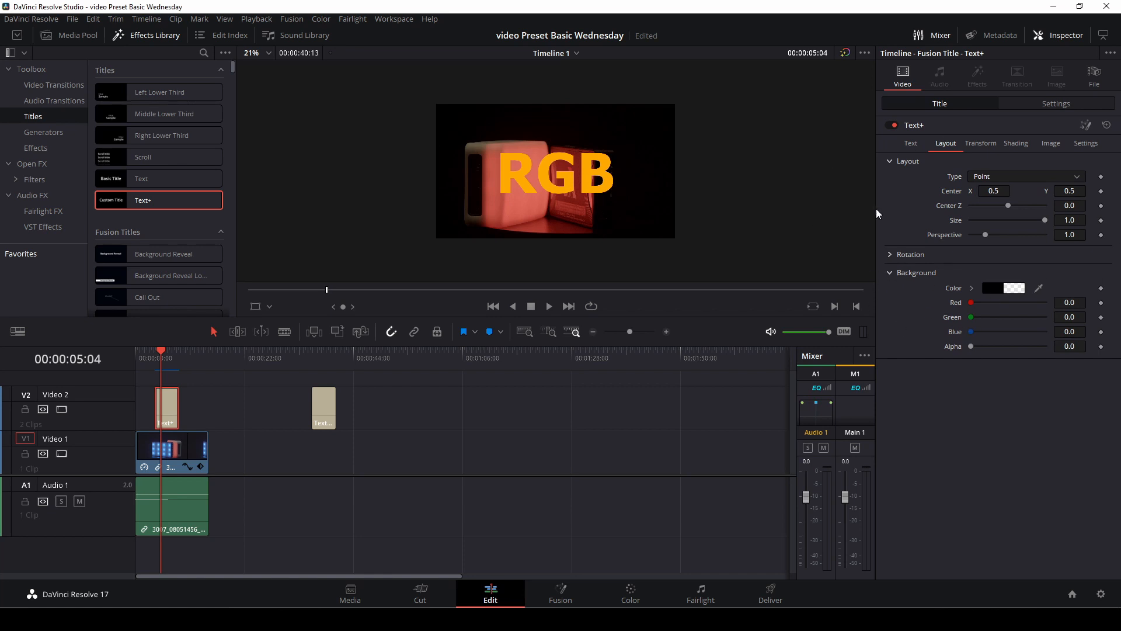
Step: Enable shading element 3, the Black Shadow, on the Text+ title
left_click(986, 145)
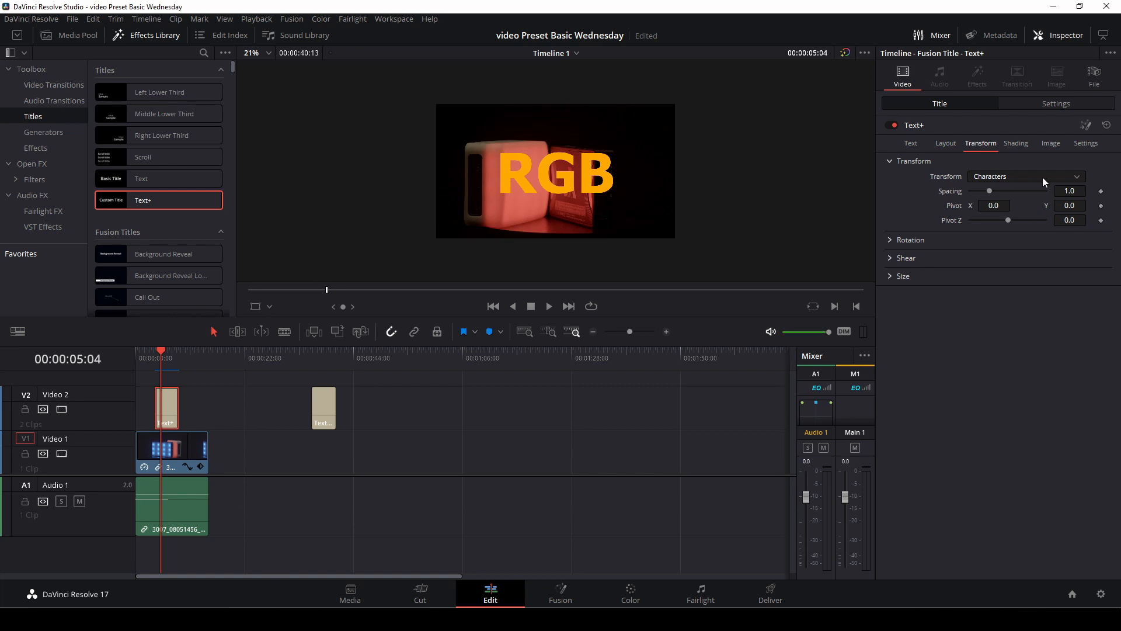
left_click(1020, 149)
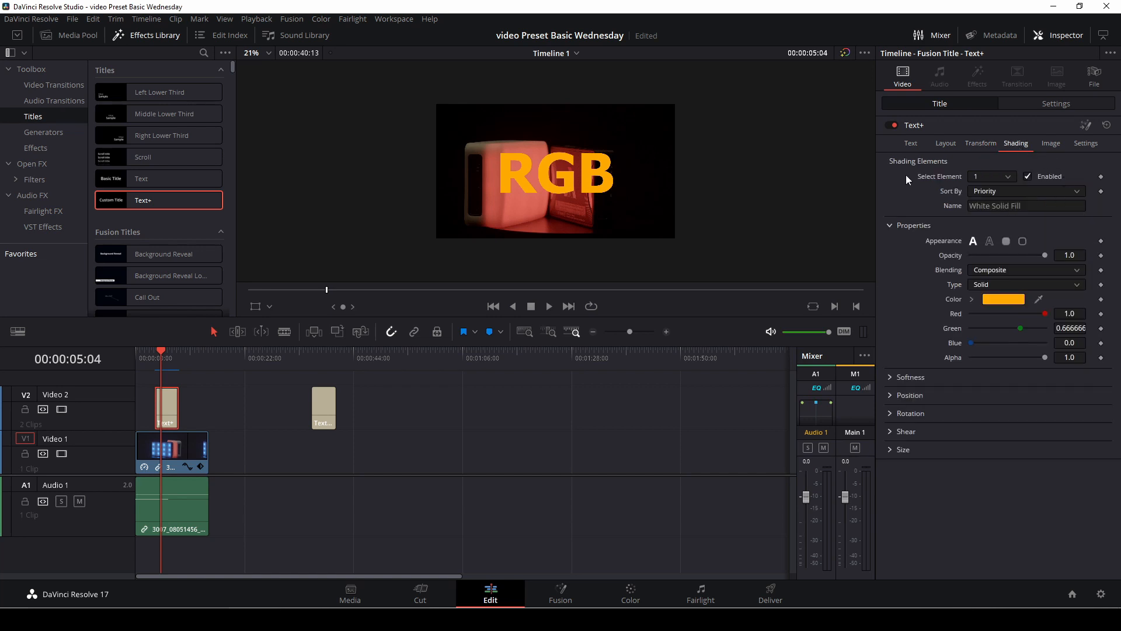
left_click(1006, 178)
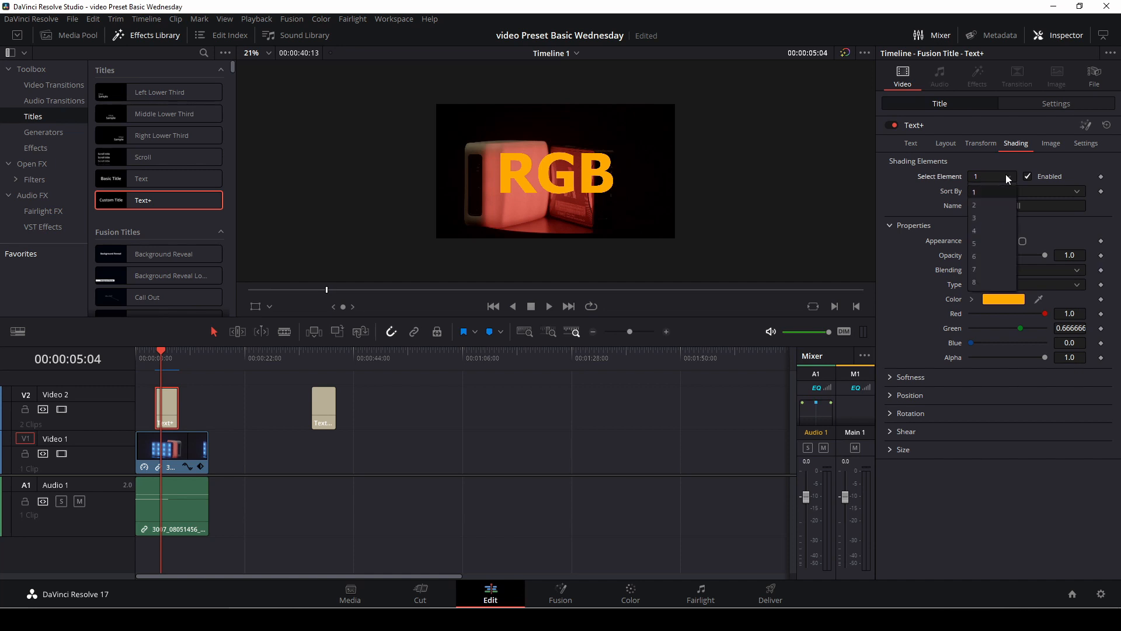
left_click(994, 216)
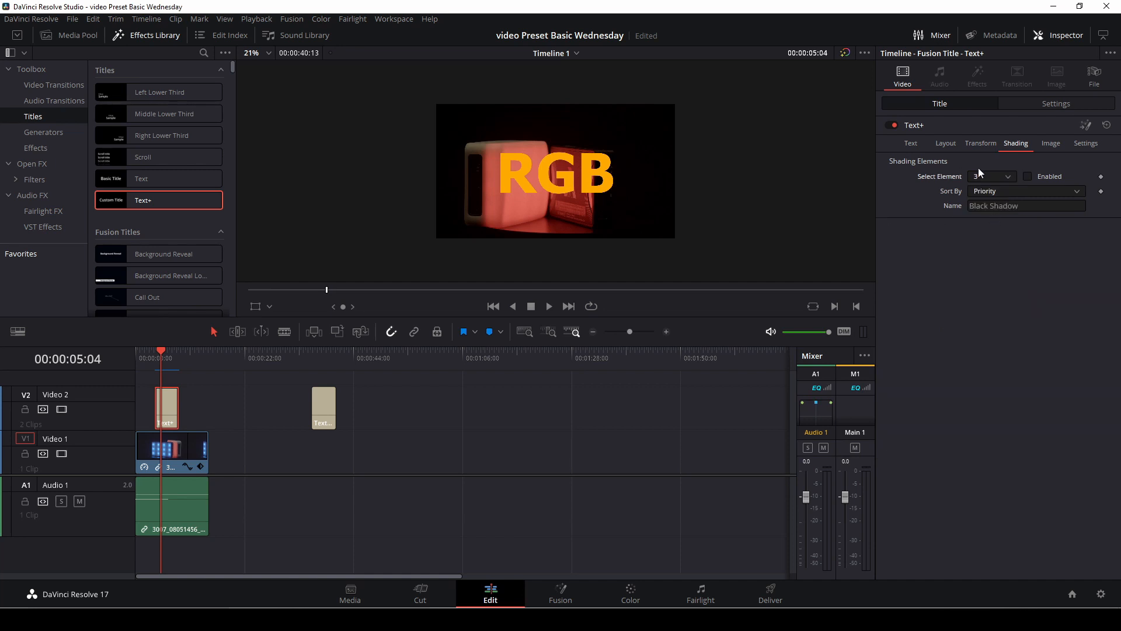
left_click(1028, 176)
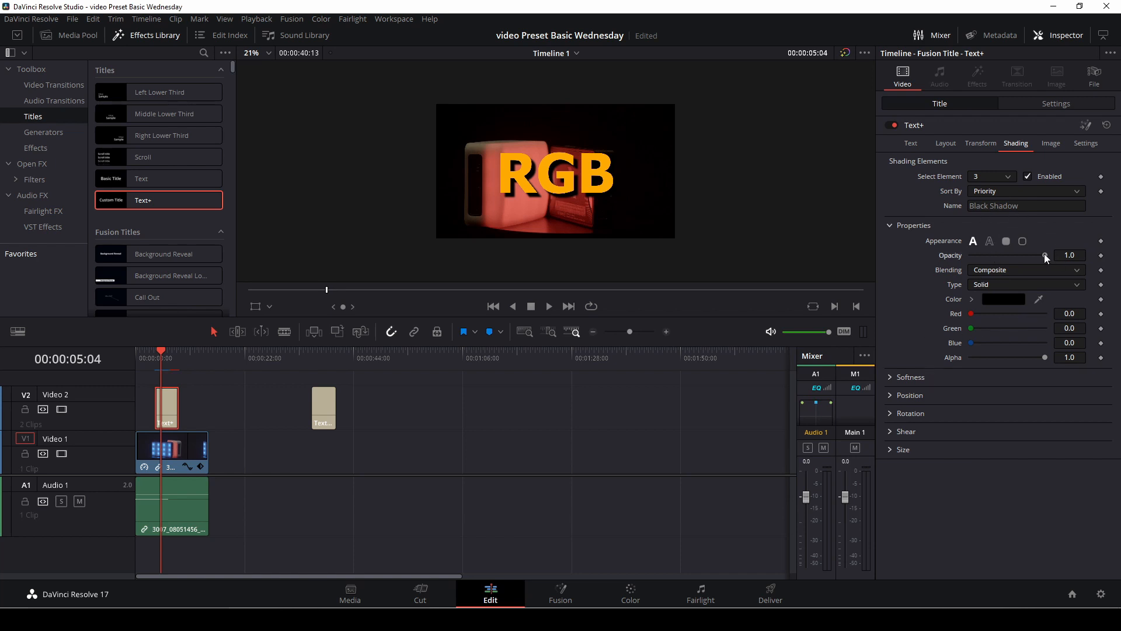
Step: Try the text outline, filled border and border outline appearances on the black shadow, and return it to text fill
mouse_move(1044, 254)
left_mouse_down()
mouse_move(1001, 256)
mouse_move(1052, 254)
left_mouse_up()
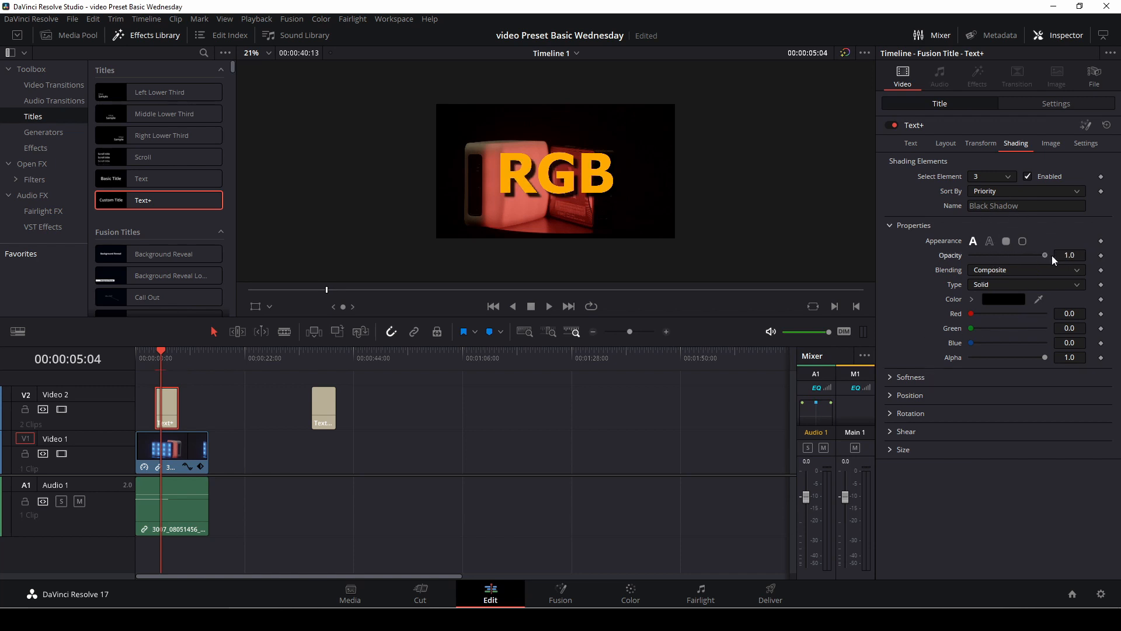
left_click(990, 242)
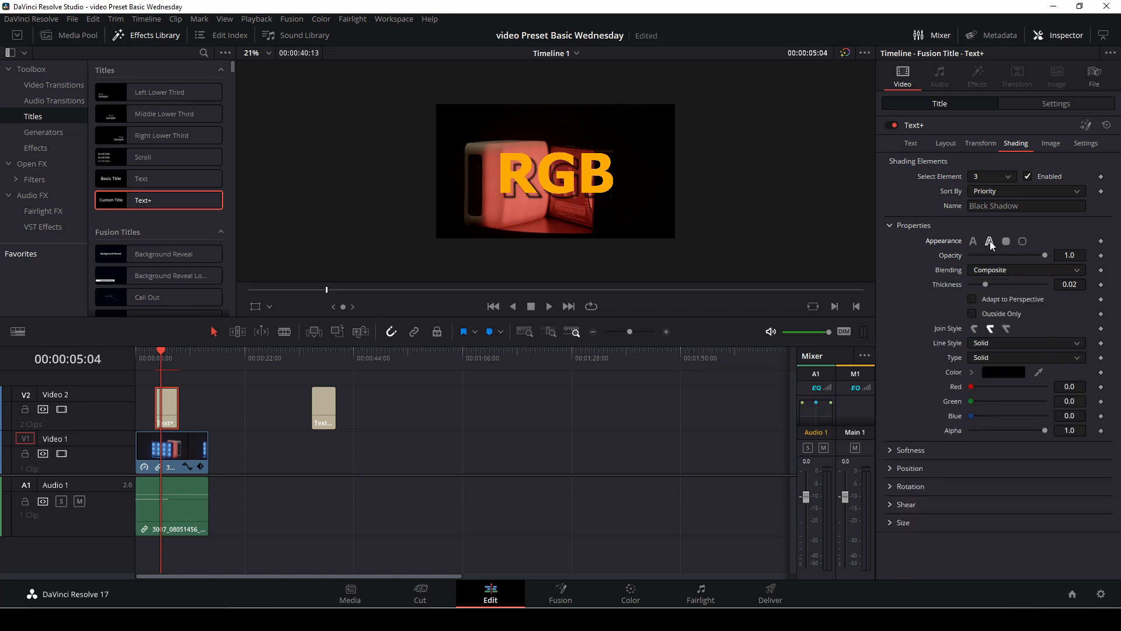
left_click(1007, 242)
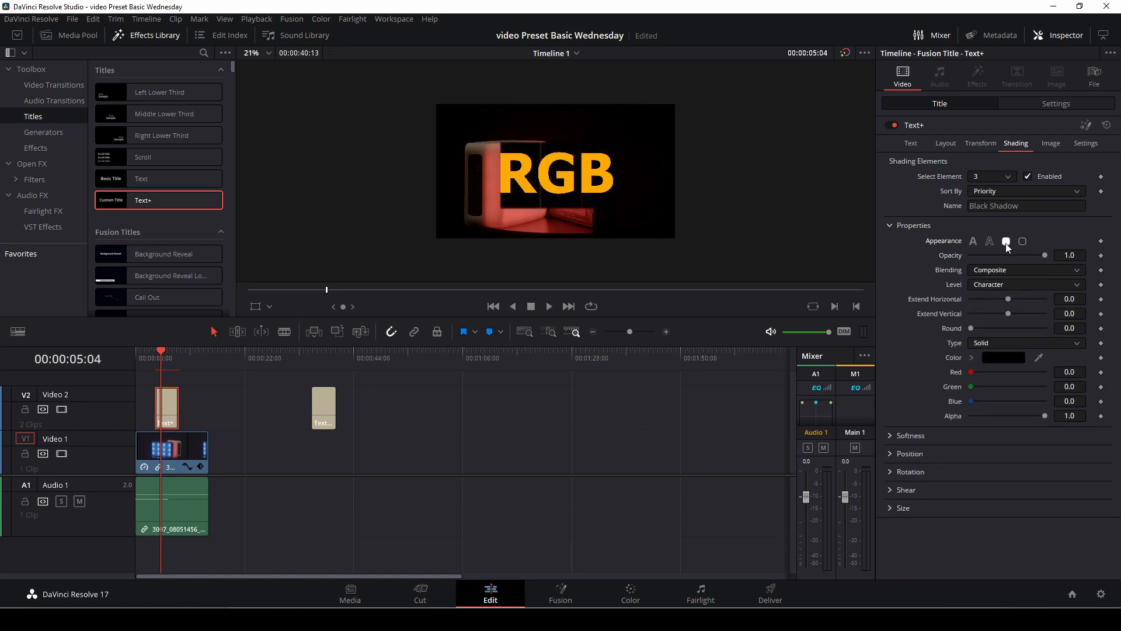
left_click(1023, 242)
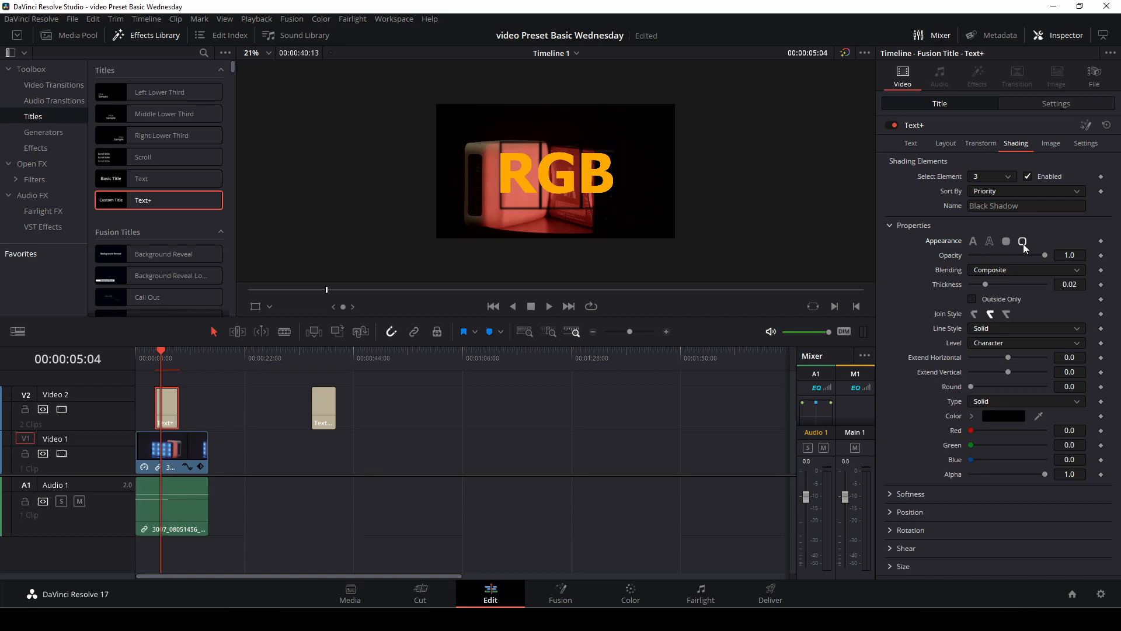
left_click(974, 241)
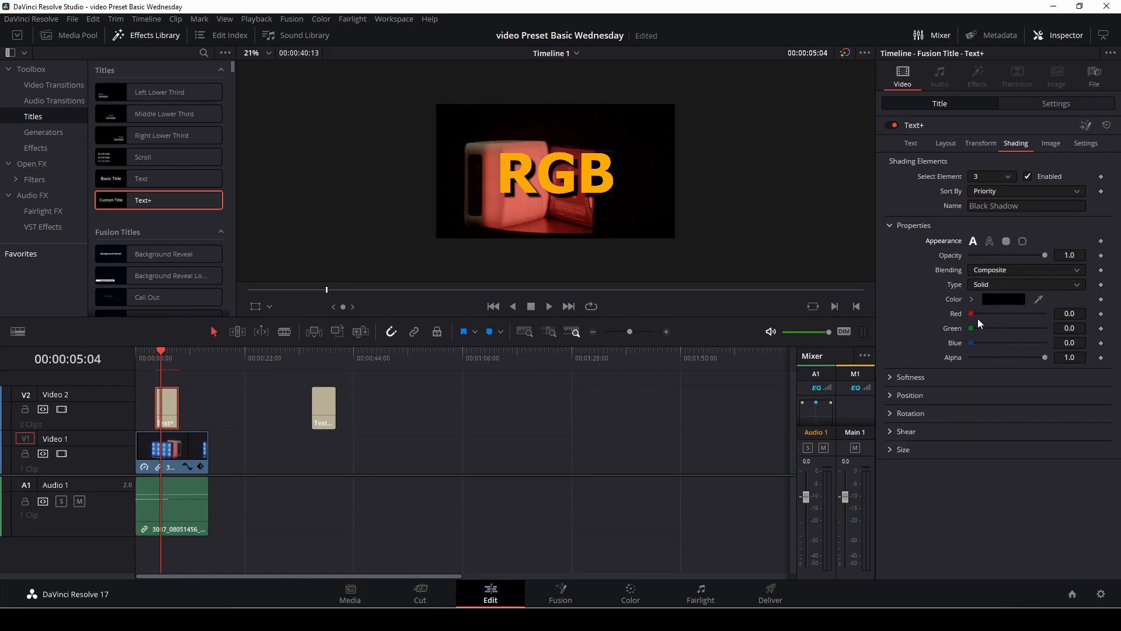
Step: Soften the black shadow with a softness of 11.81 in X and 7.4 in Y
left_click(890, 377)
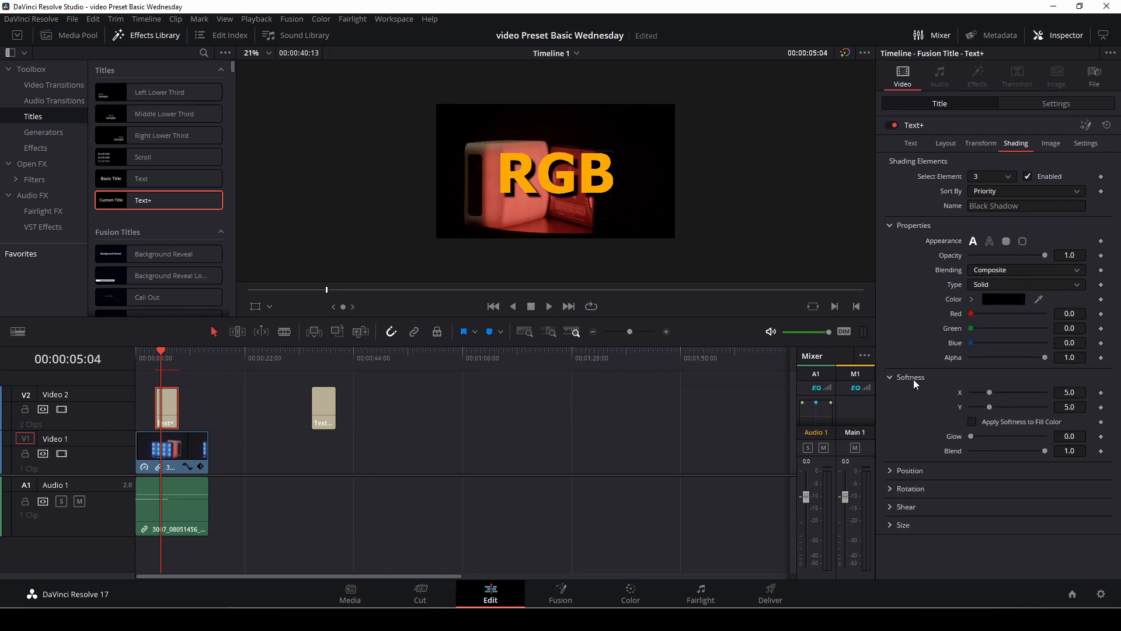
left_click_drag(990, 392, 969, 449)
Step: Set the shadow's priority to 0.0, offset to X -0.01 and Y -0.062, and pivot to X 0.054 and Z 0.016
left_click(888, 471)
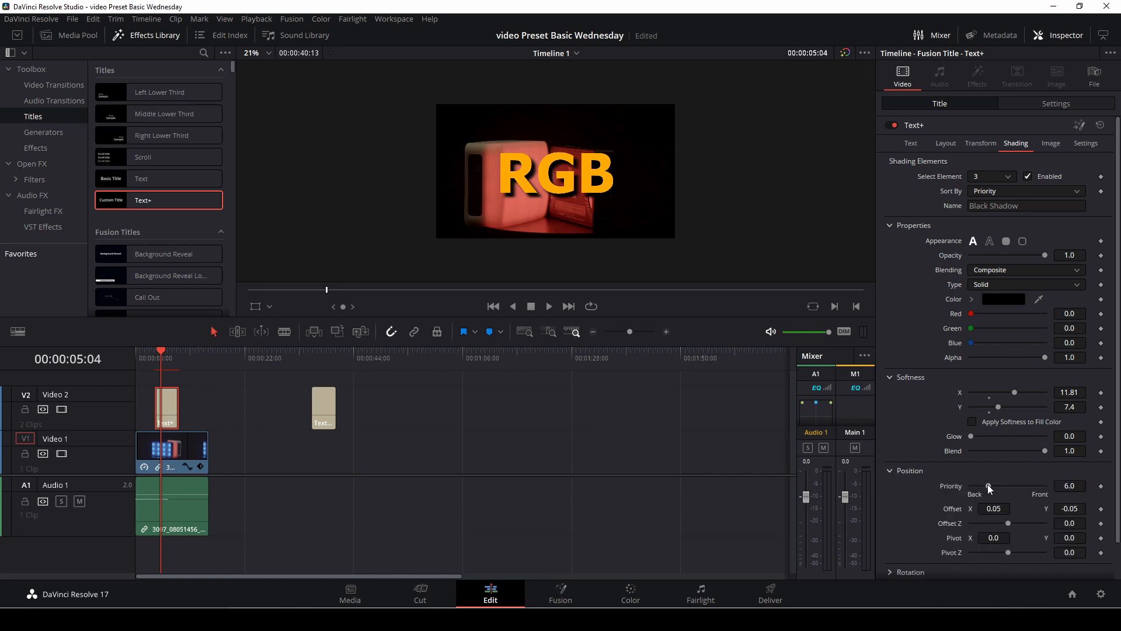
left_click_drag(990, 484, 966, 483)
left_click_drag(972, 486, 1009, 557)
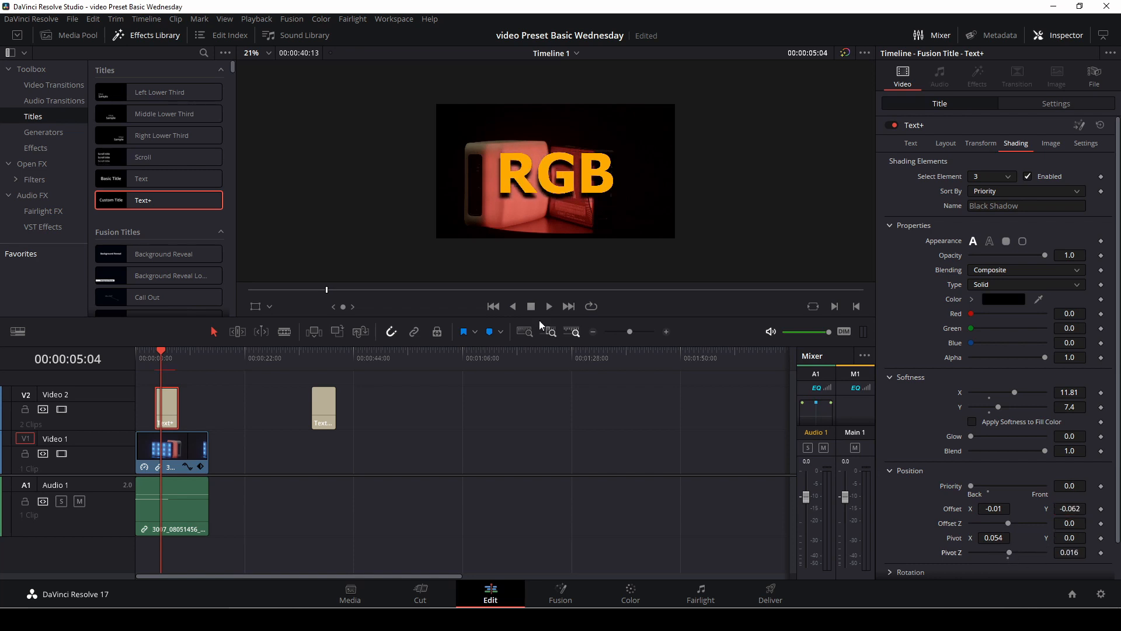
Step: Move the playhead to the start of the Text+ title at 00:00:03:21
left_click(157, 356)
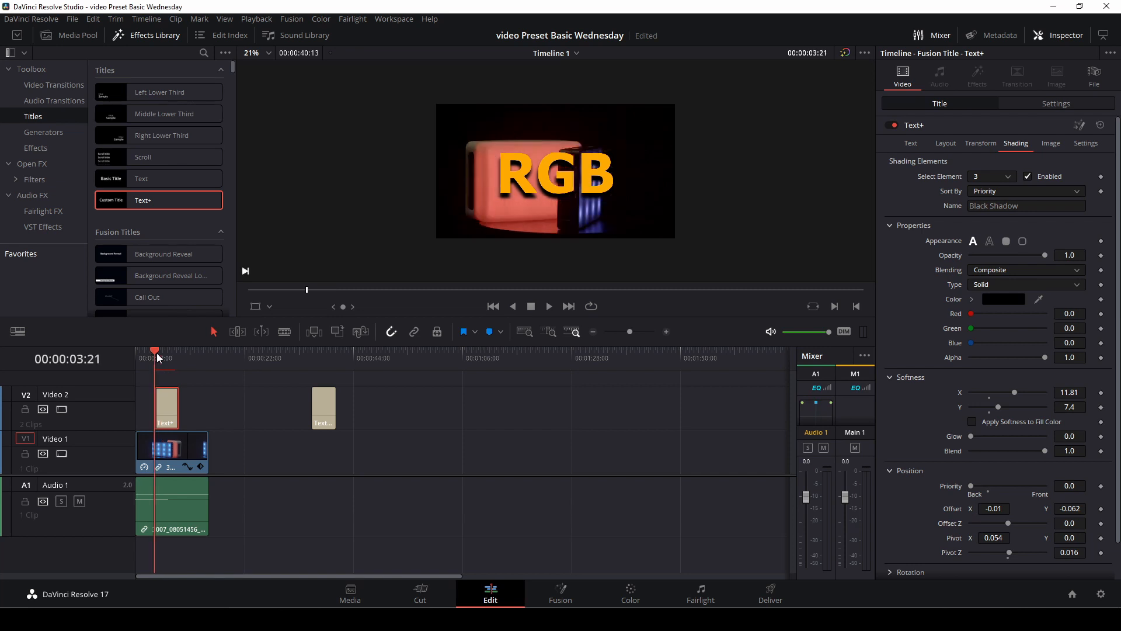